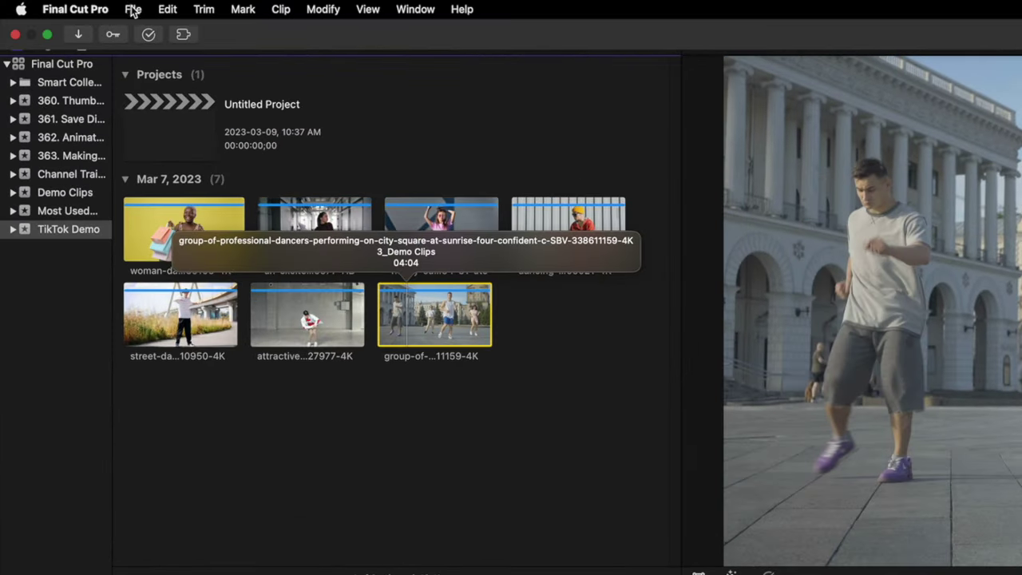
Step: Create a project named Demo with Vertical format and 1080x1920 resolution
click(66, 5)
mouse_move(150, 30)
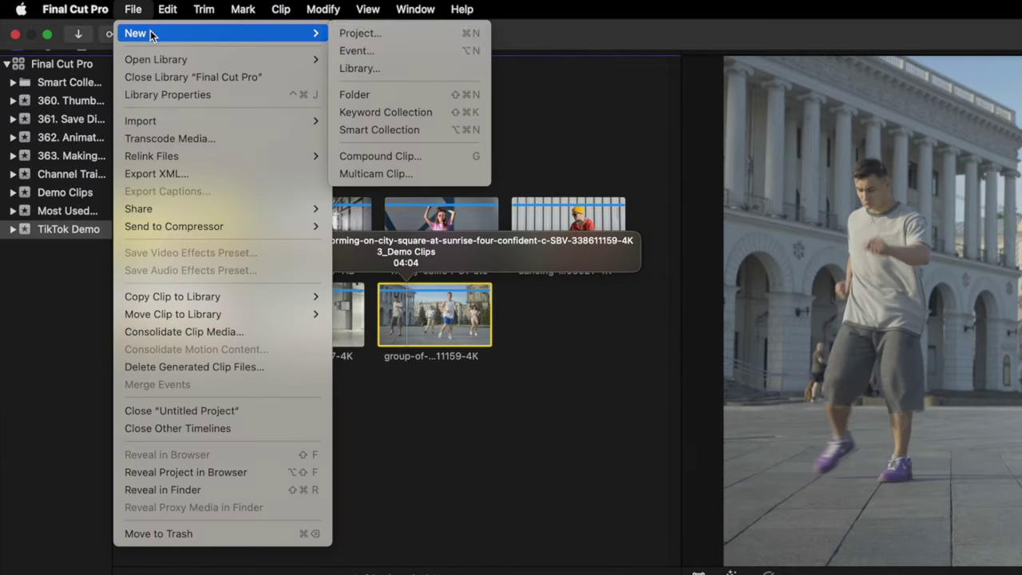
click(388, 32)
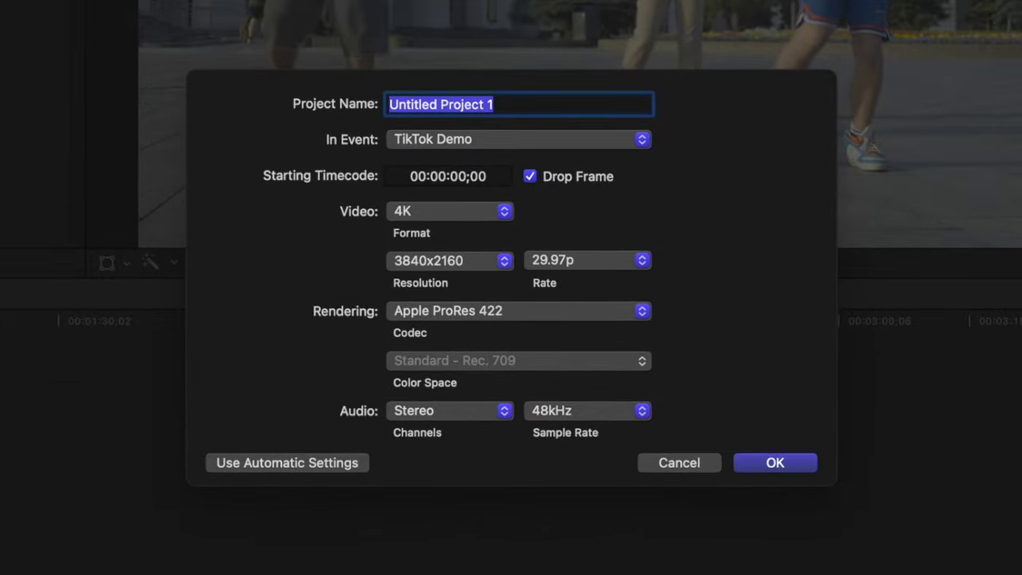
click(501, 214)
click(487, 304)
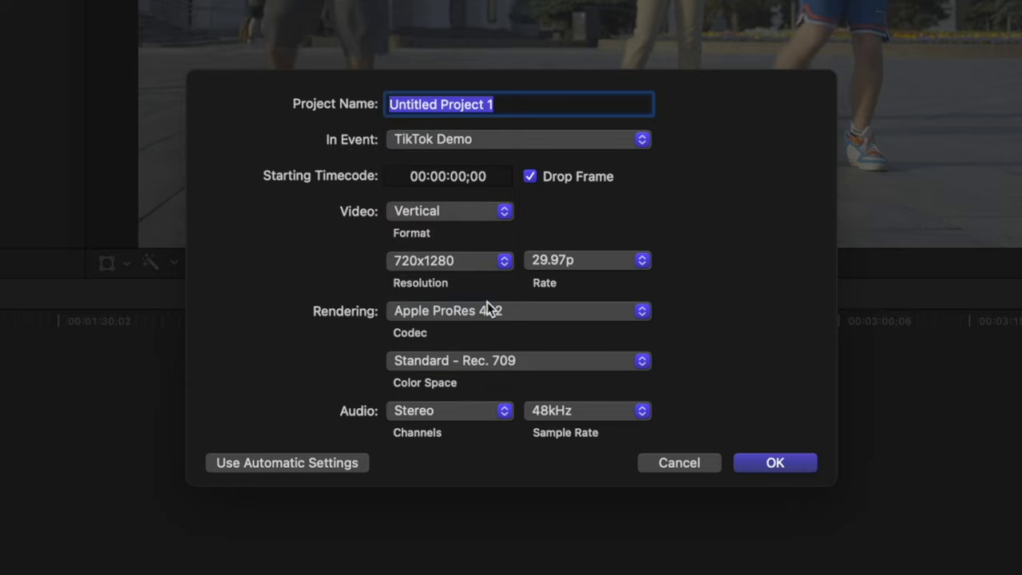
click(505, 264)
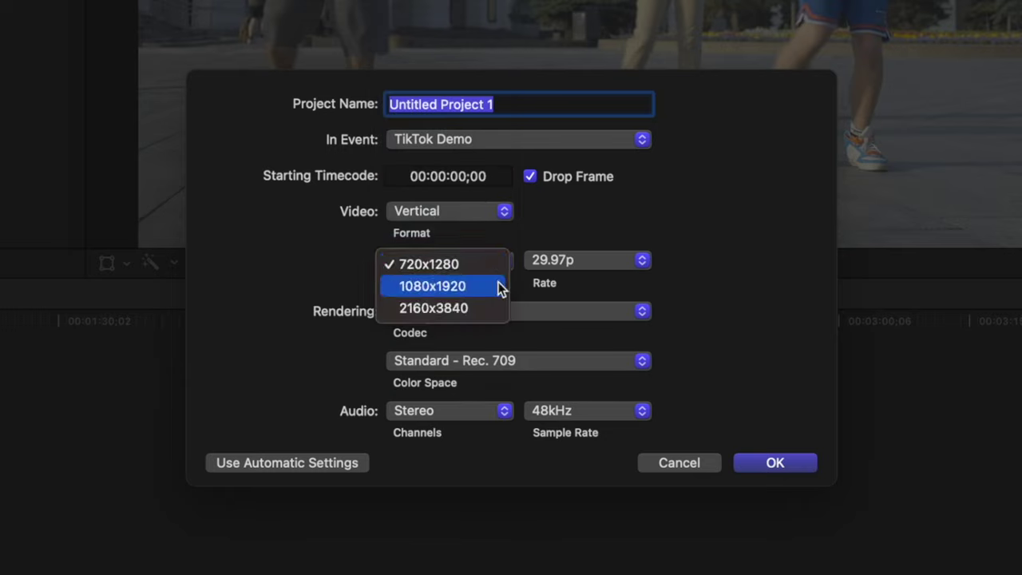
click(497, 284)
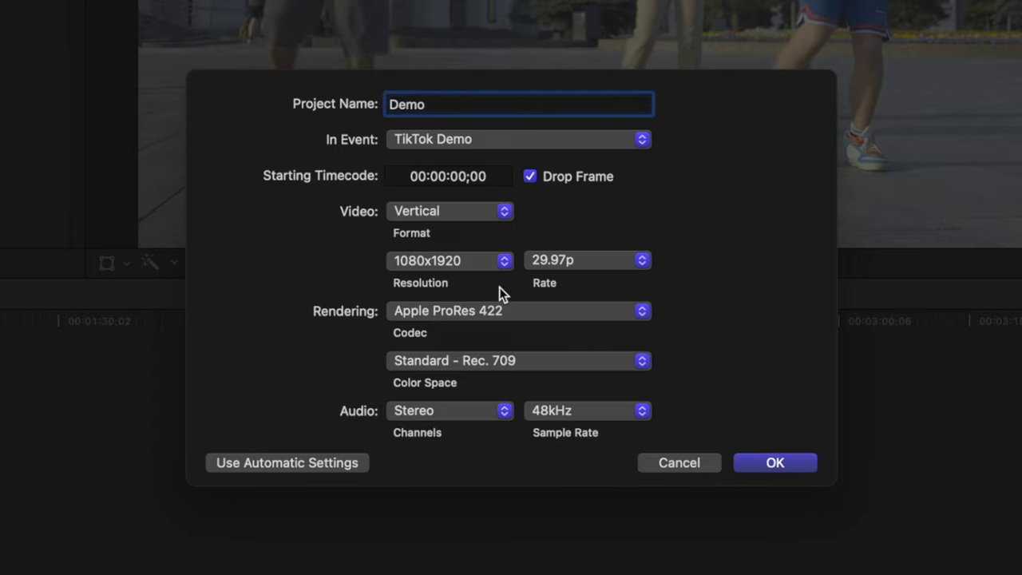
click(773, 461)
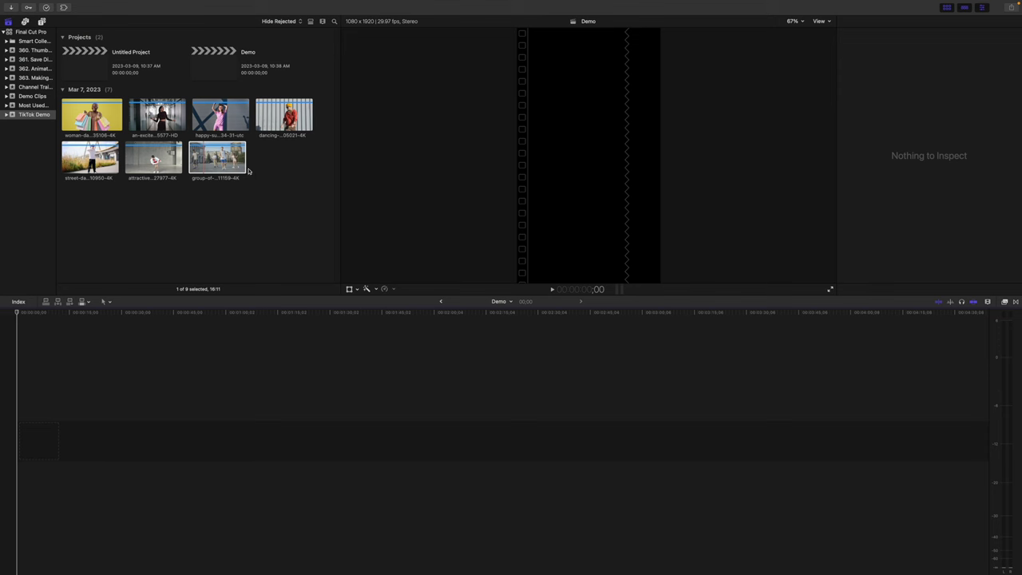
Step: Add the group of dancers clip to the Demo timeline and set Spatial Conform to Fill
click(221, 160)
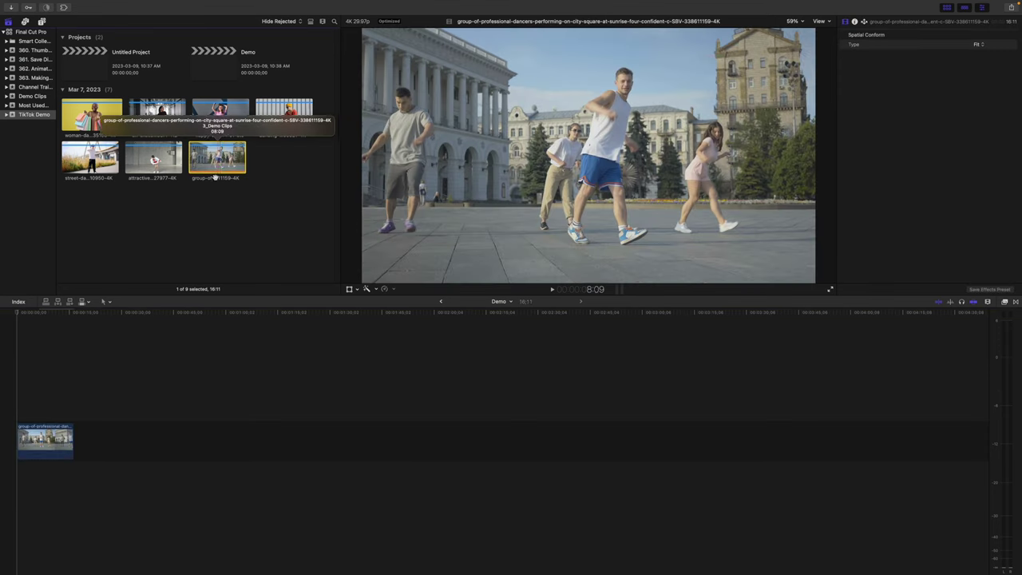
click(55, 360)
key(shift+z)
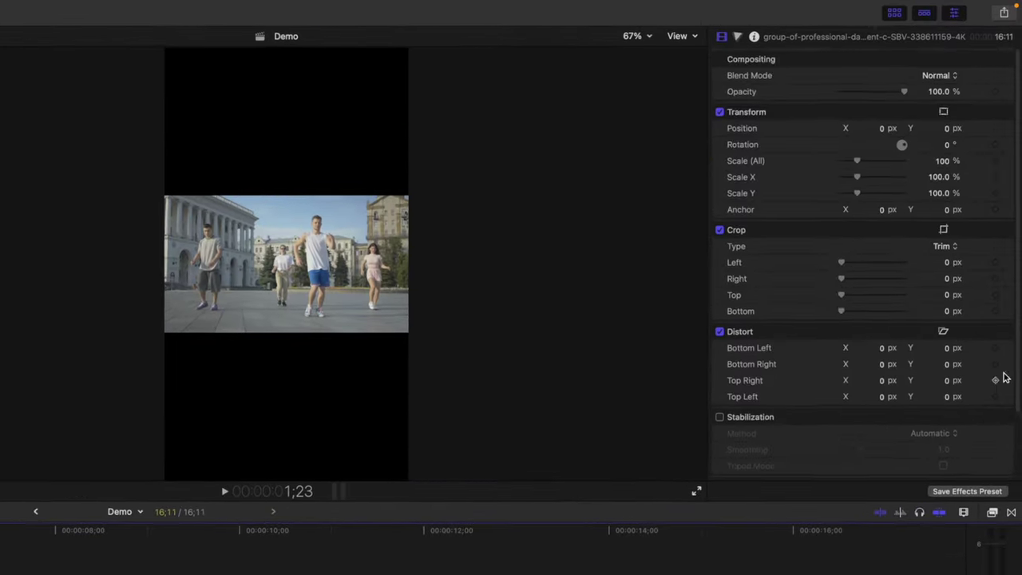
scroll(1004, 381, down, 3)
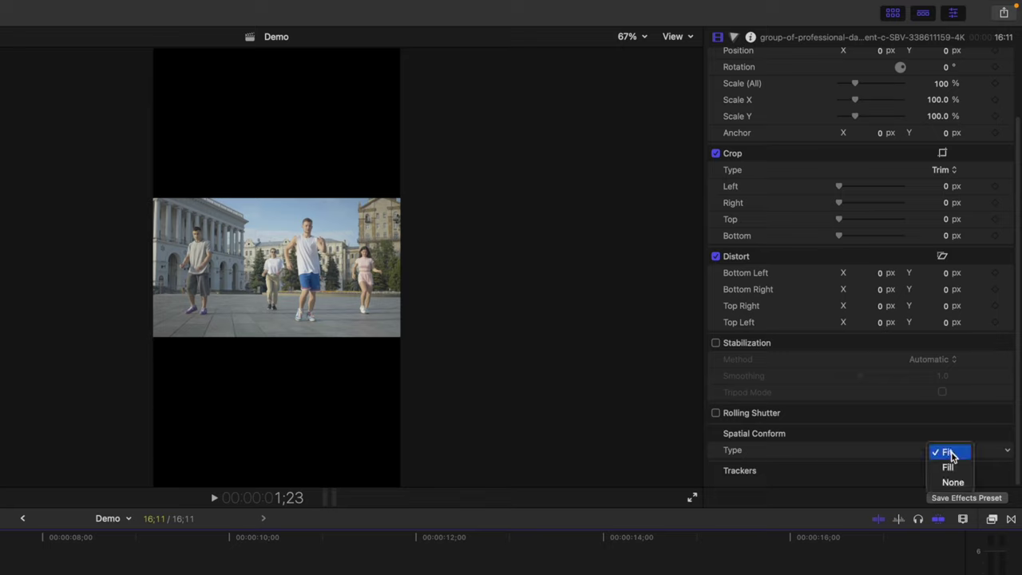
click(950, 467)
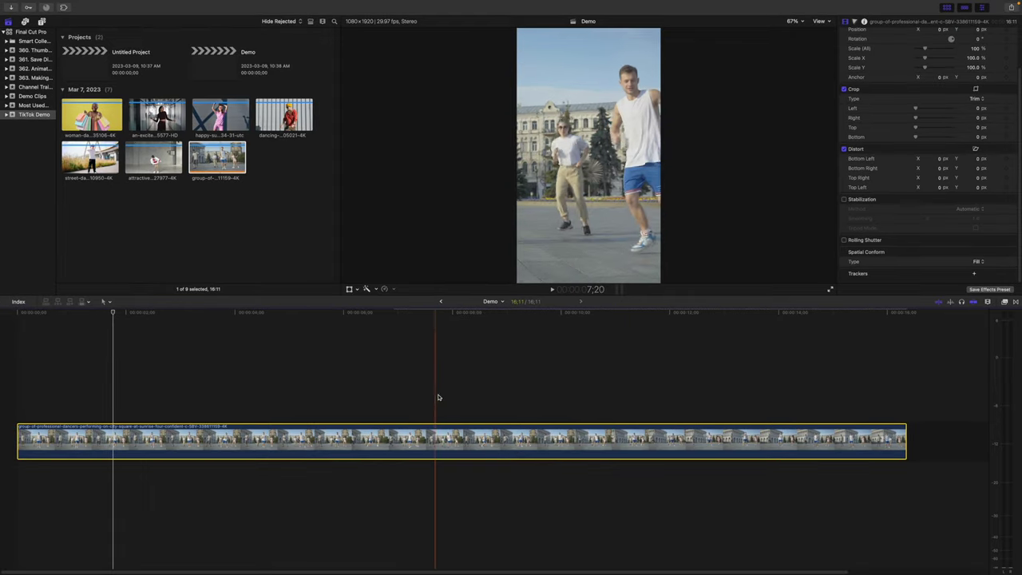
Step: Add an object tracker and fit its box around the front dancer's face
click(441, 397)
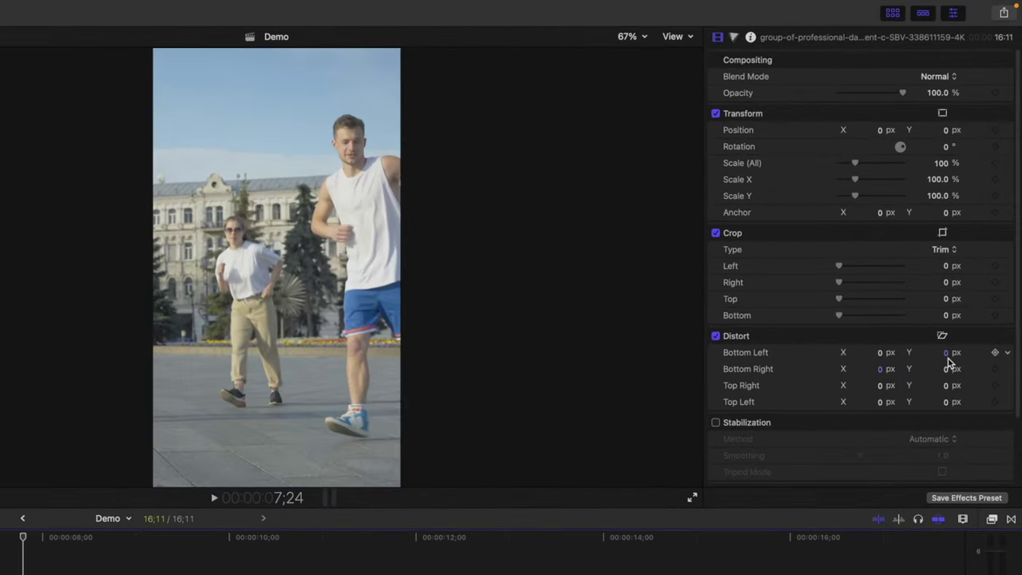
scroll(948, 363, down, 5)
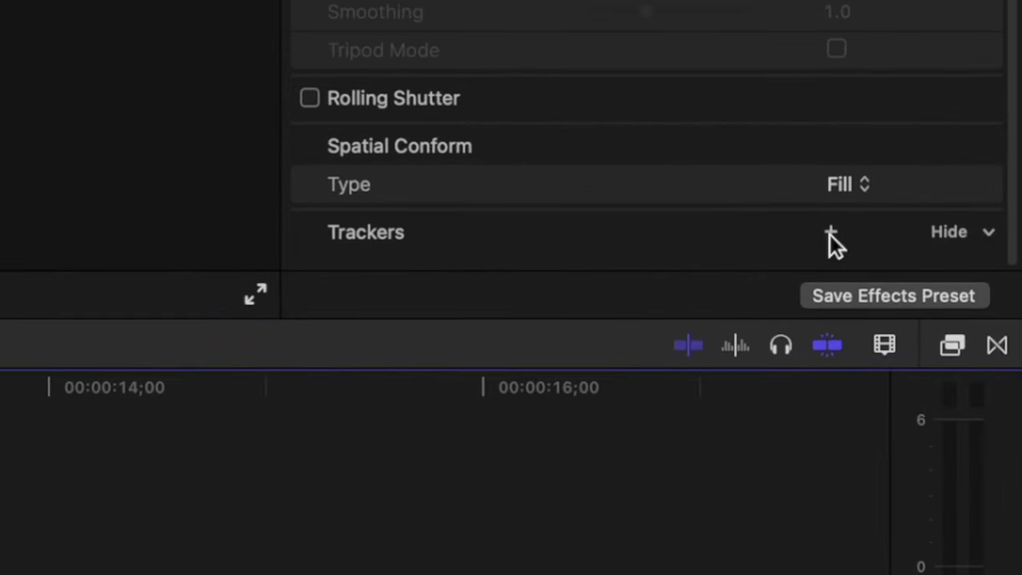
click(829, 232)
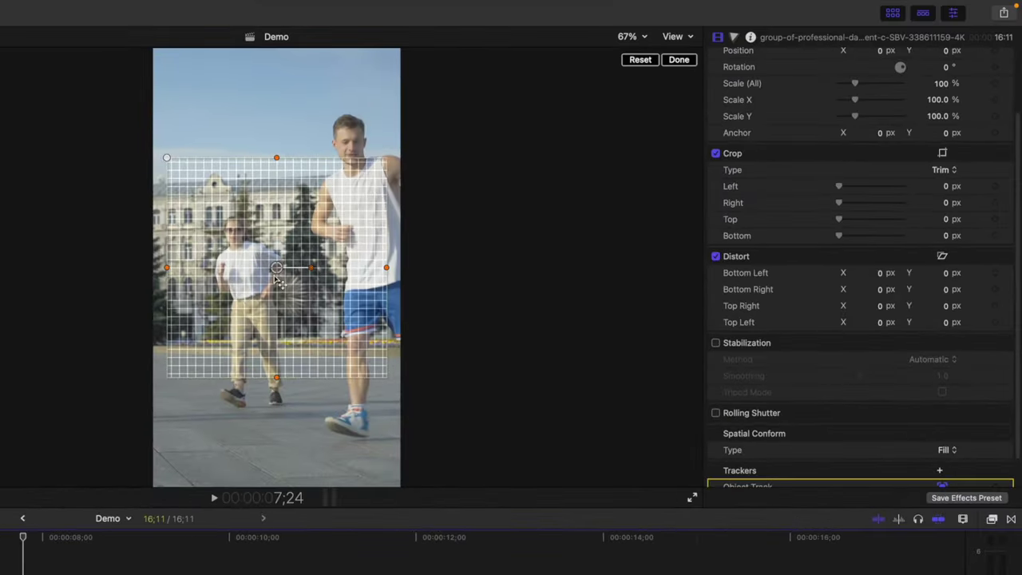
drag(278, 281, 354, 194)
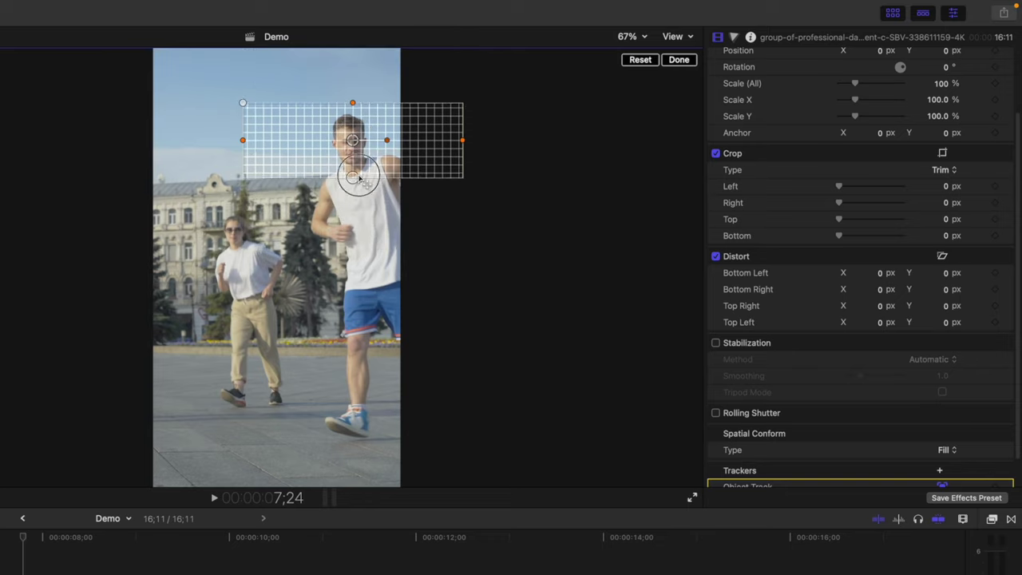
drag(248, 142, 343, 140)
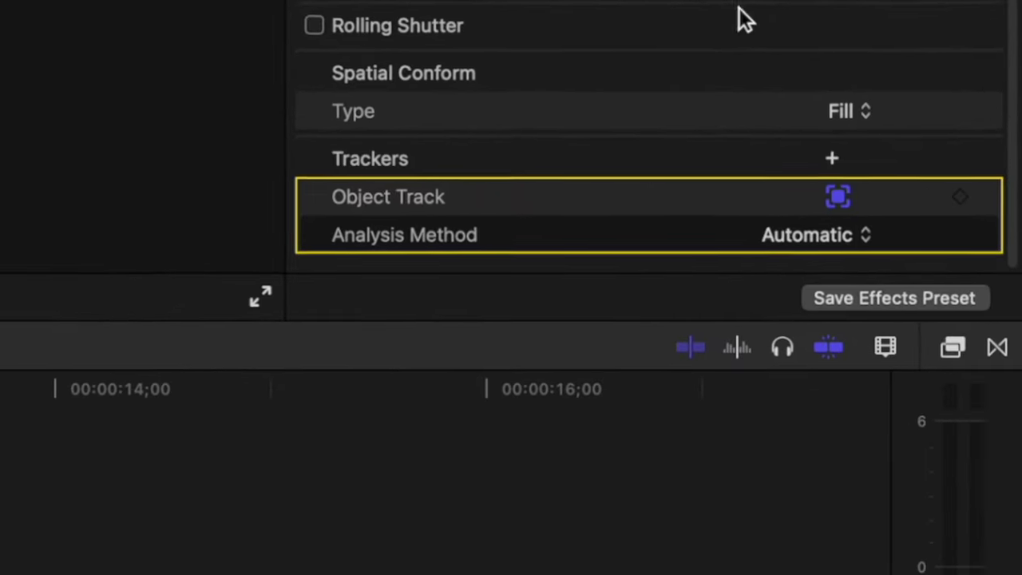
Step: Set the analysis method to Machine Learning and analyze the face movement
click(862, 234)
click(858, 307)
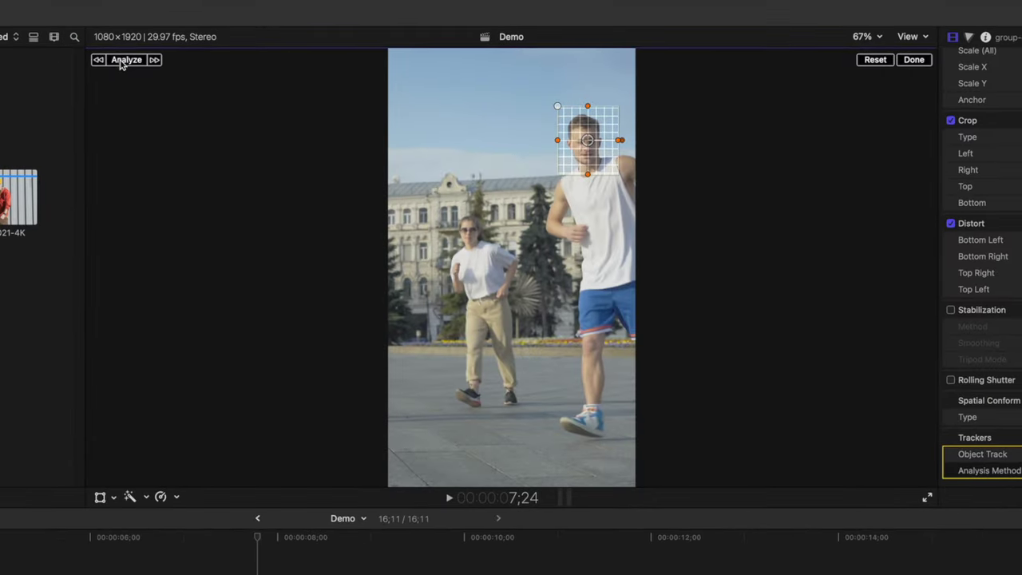
click(122, 62)
Step: Flip the tracked clip upside down by setting Scale (All) to -100
click(904, 64)
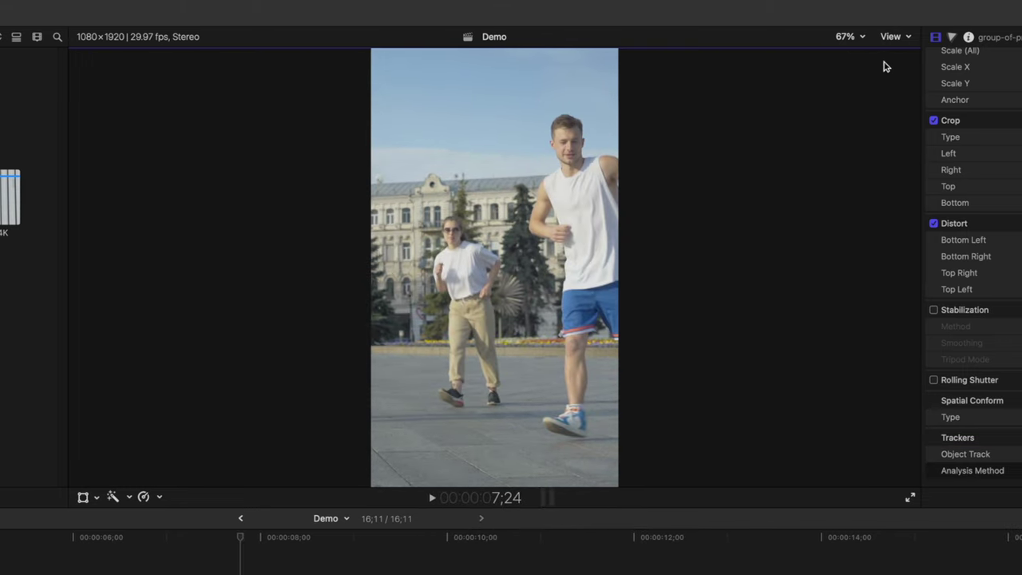
text(-100)
key(Return)
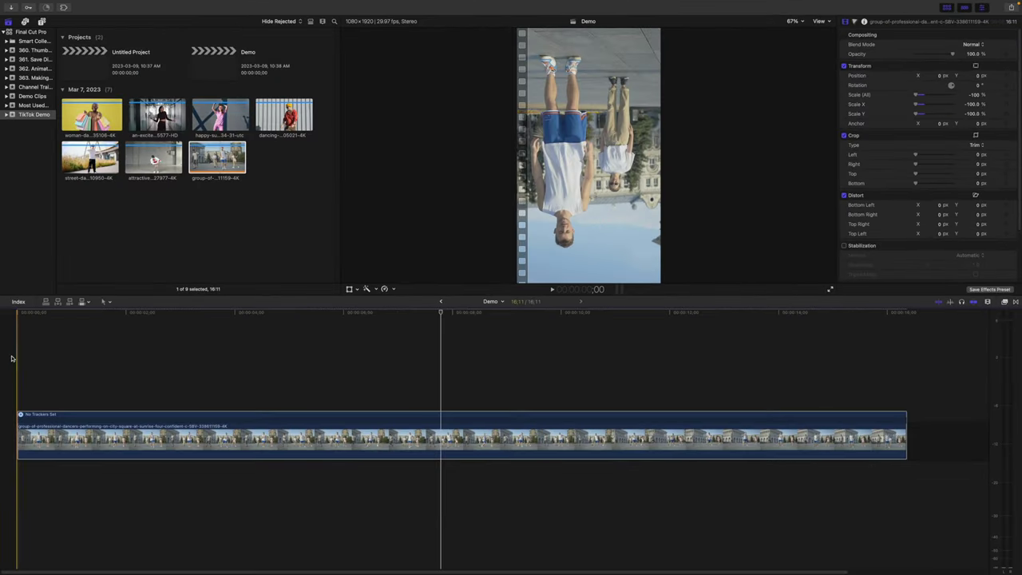
Step: Connect another dancers clip above it and set its Spatial Conform to Fill
click(11, 358)
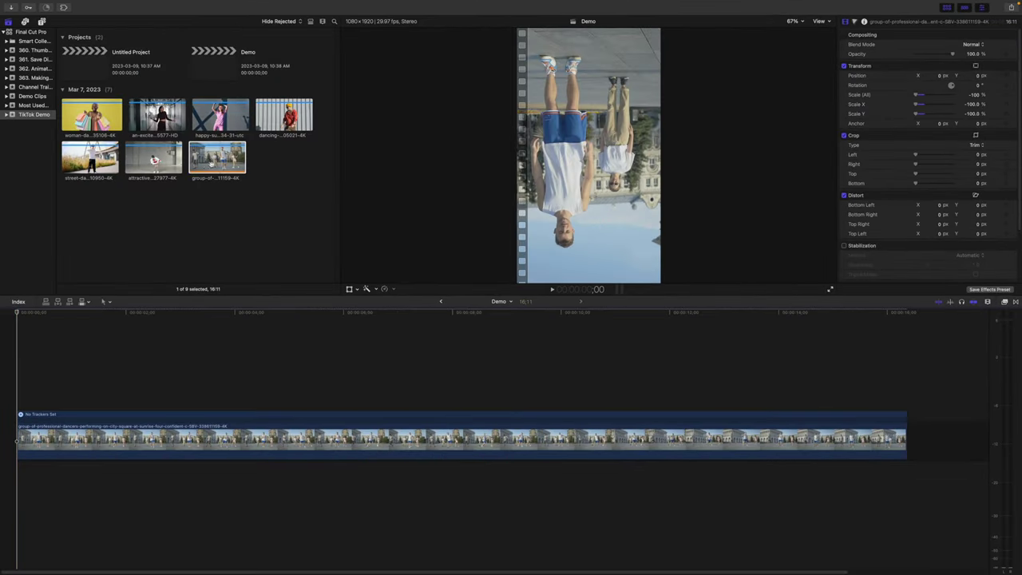
click(214, 166)
key(q)
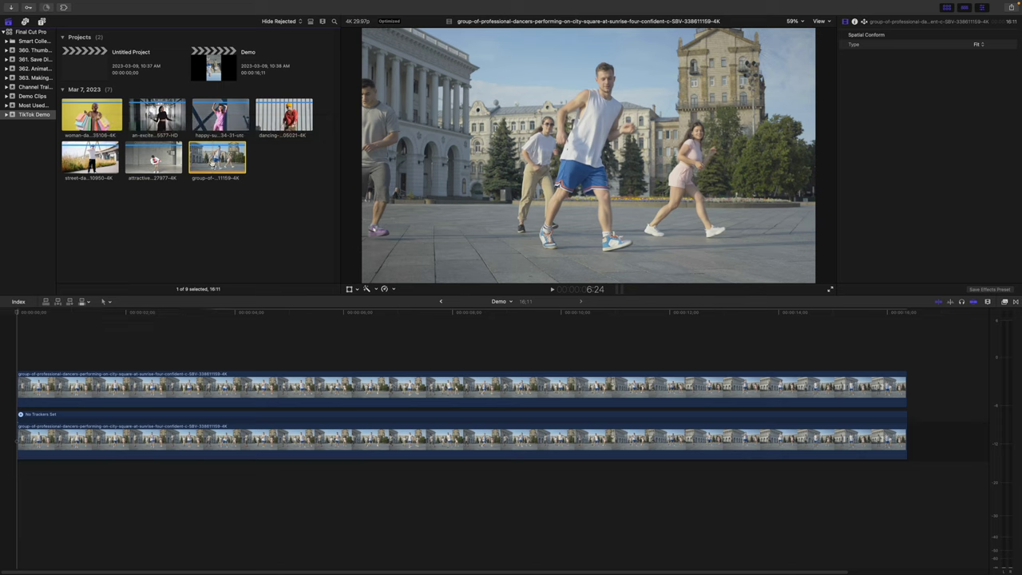
click(167, 387)
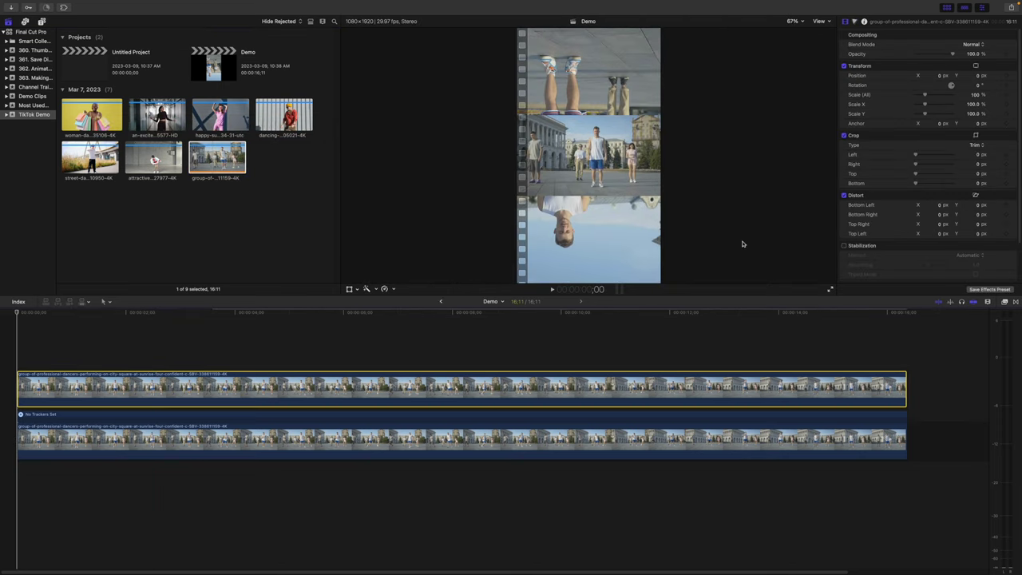
scroll(938, 242, down, 3)
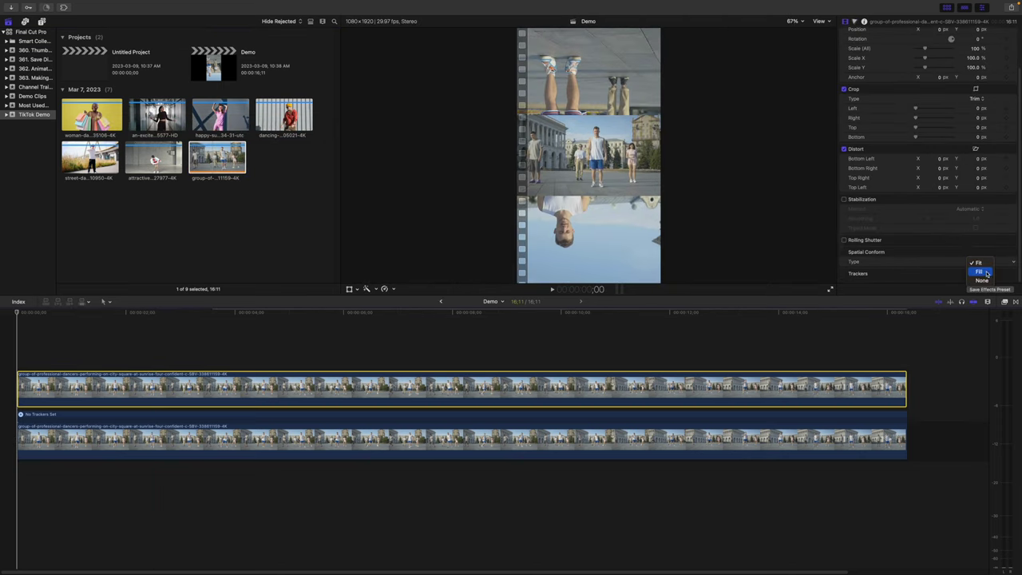
click(982, 273)
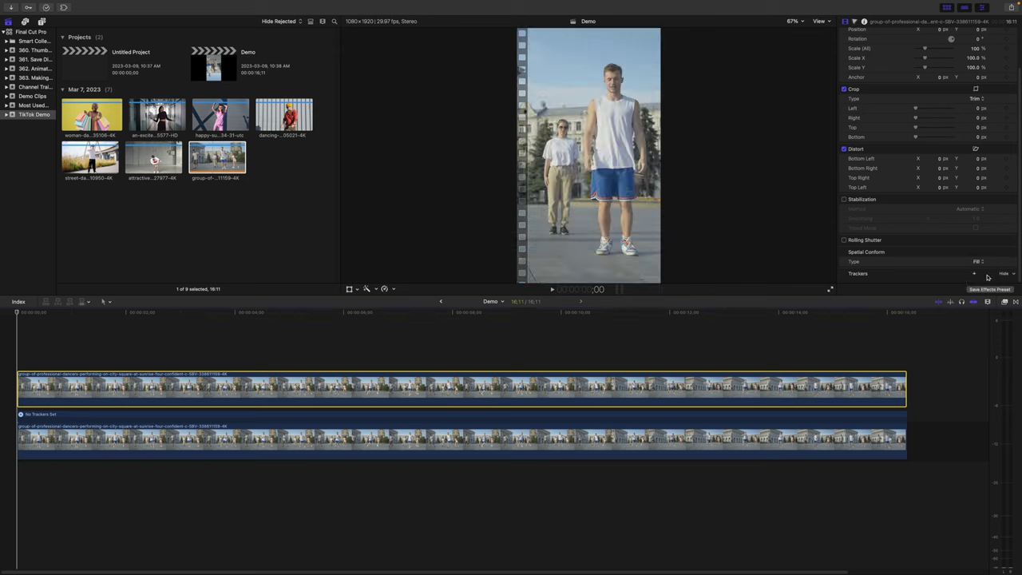
Step: Link the top clip's position to the face Object Track using Offset from Tracker
click(349, 289)
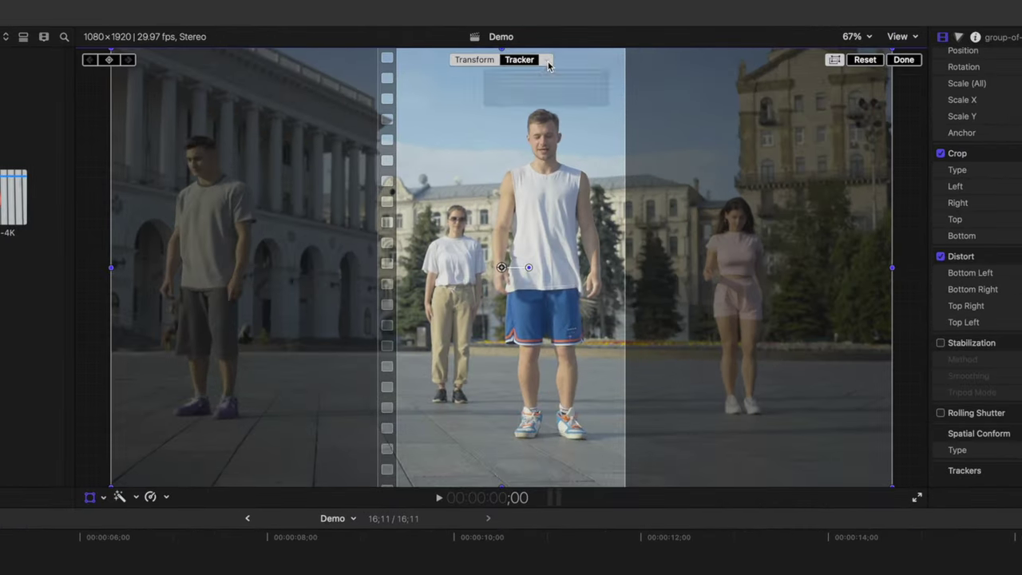
click(547, 62)
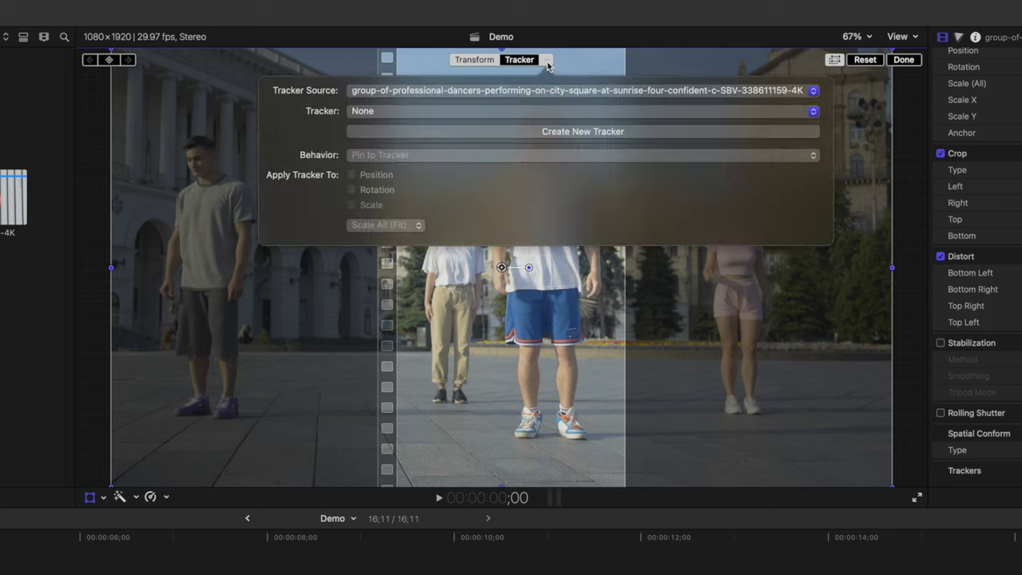
click(813, 114)
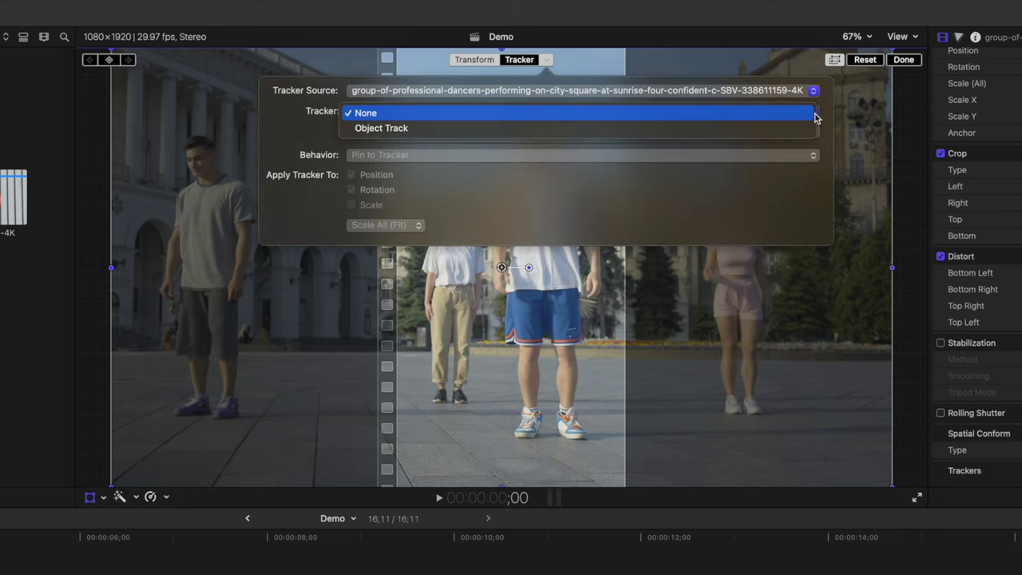
click(767, 128)
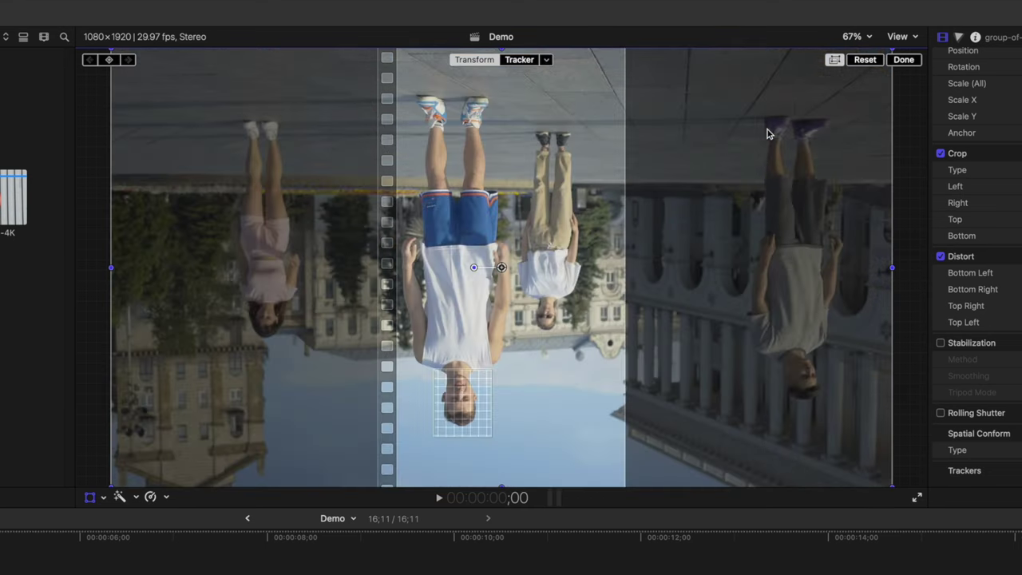
click(548, 63)
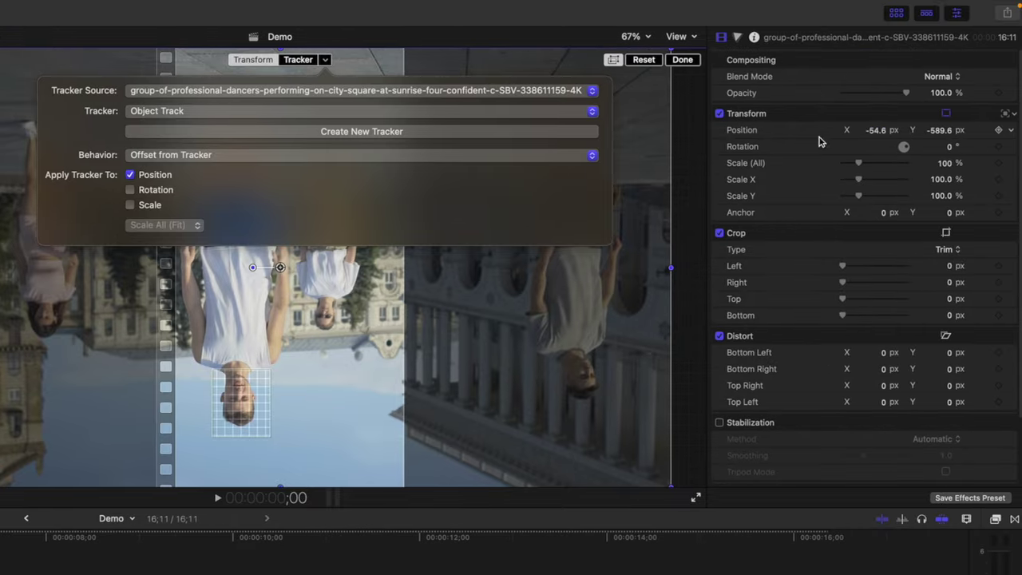
click(944, 148)
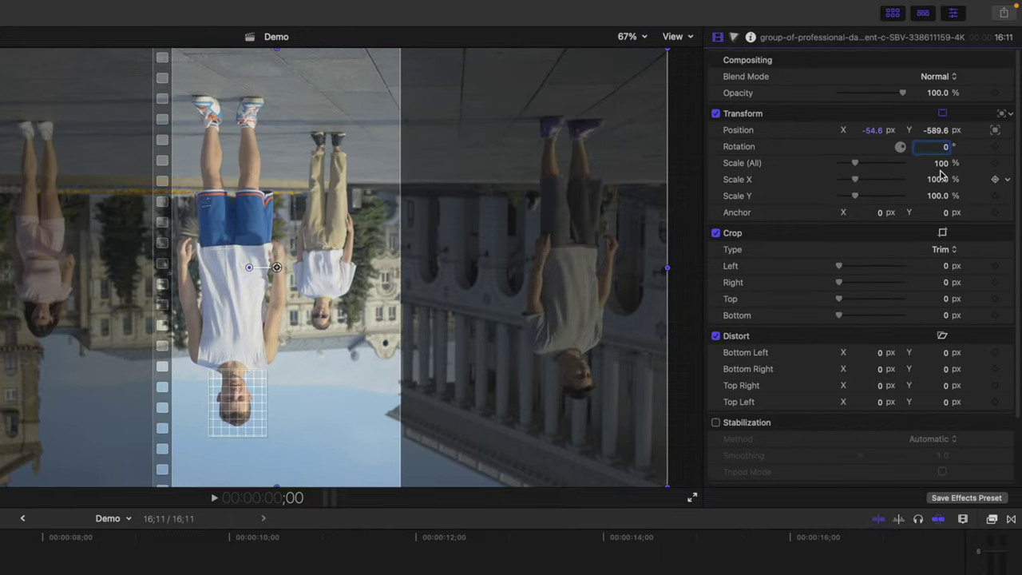
Step: Flip the top clip upright at -100 scale and shift it left in the frame
text(-10)
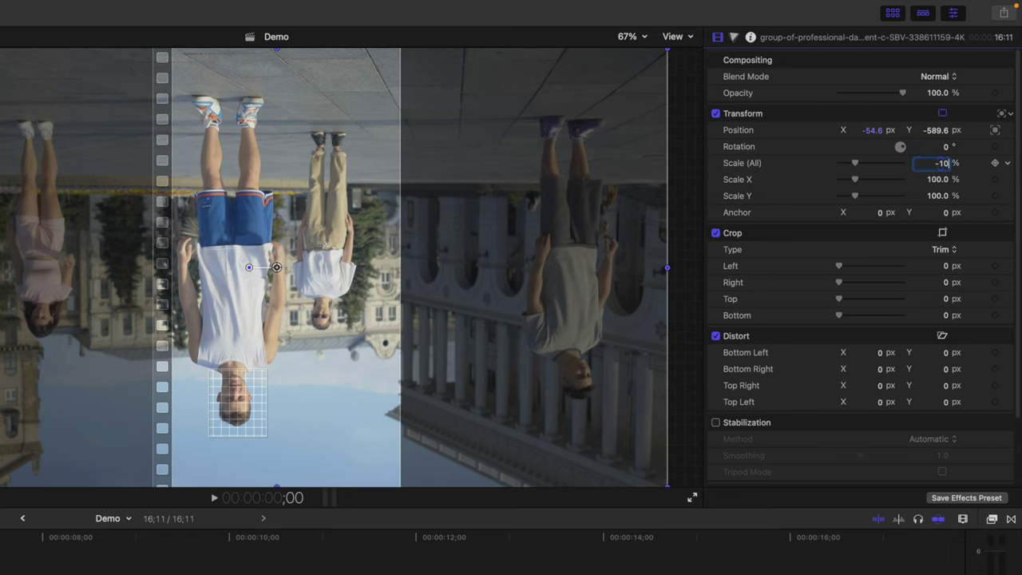
text(0)
key(Return)
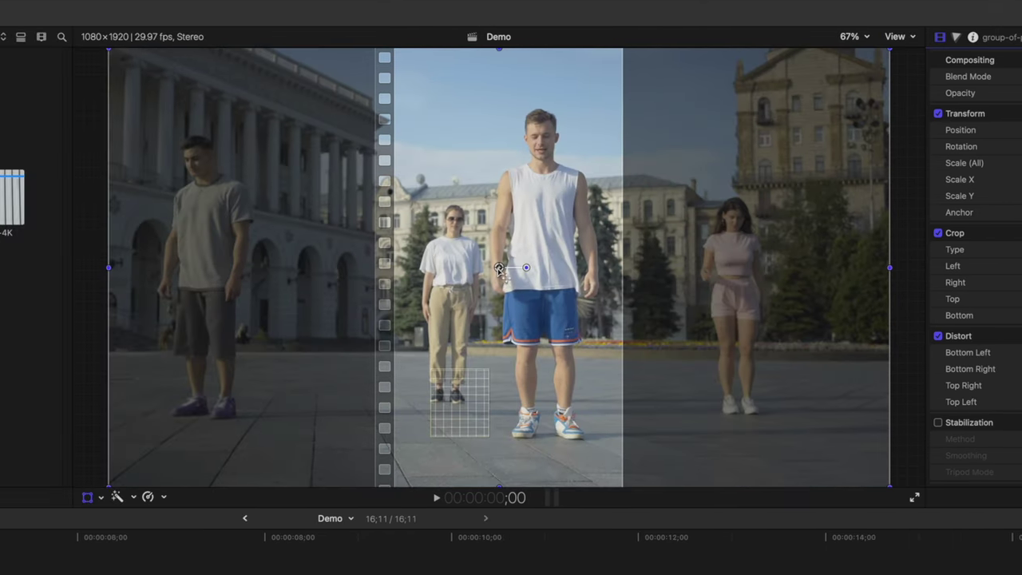
drag(276, 267, 242, 268)
drag(467, 268, 458, 268)
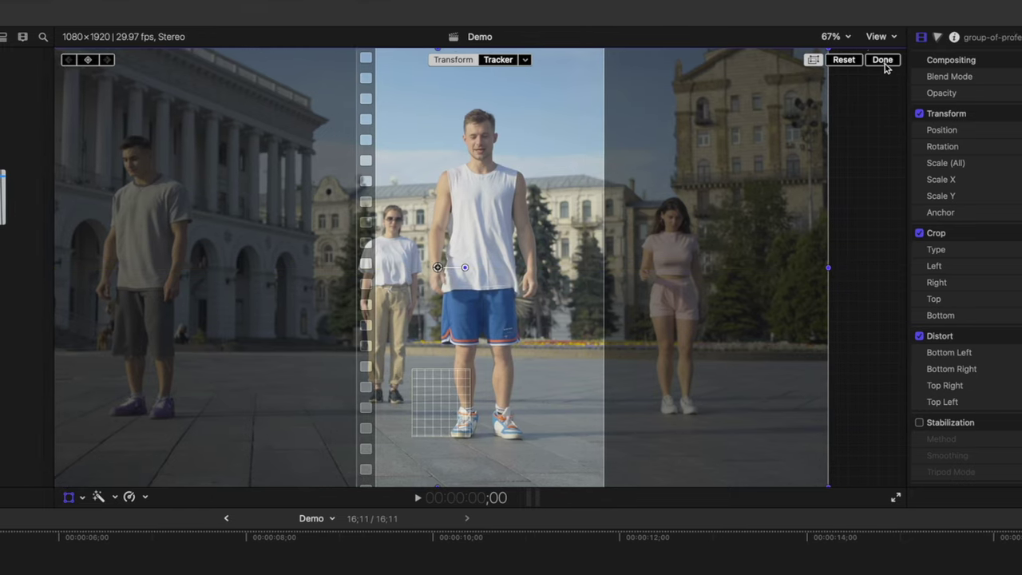
click(903, 60)
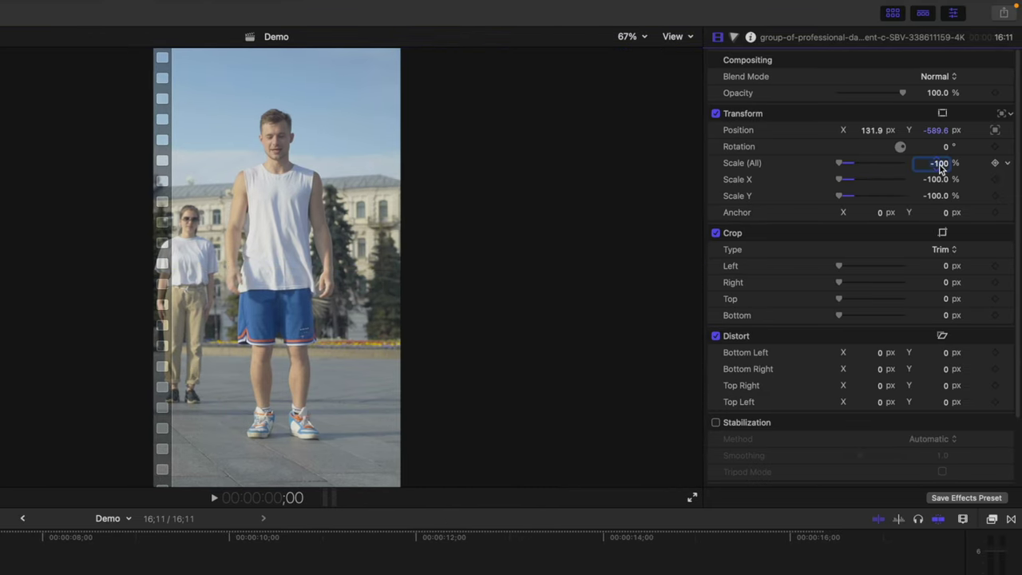
Step: Enlarge the clip to -120 scale and preview the result full screen
text(-120)
key(Return)
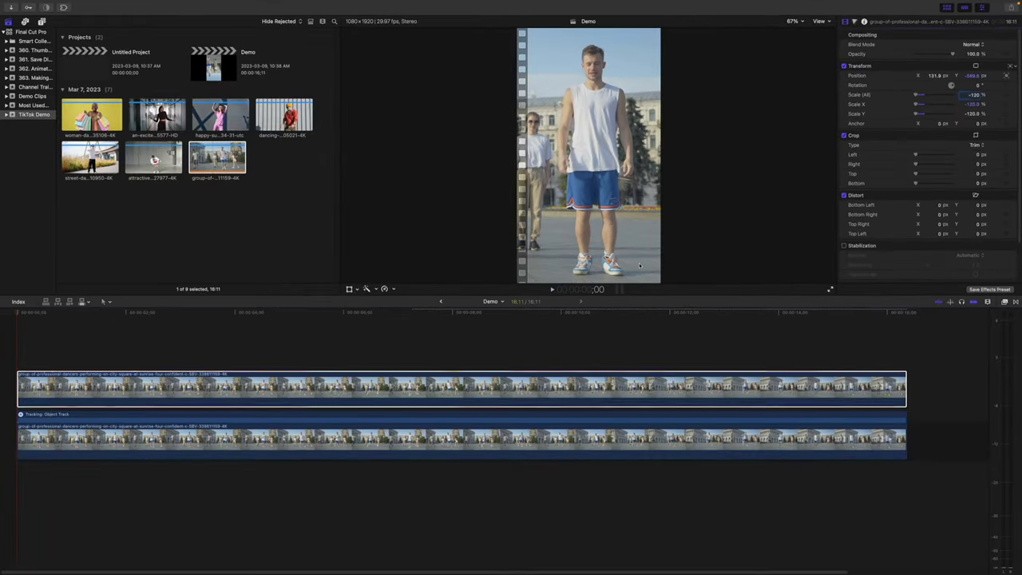
key(shift+super+f)
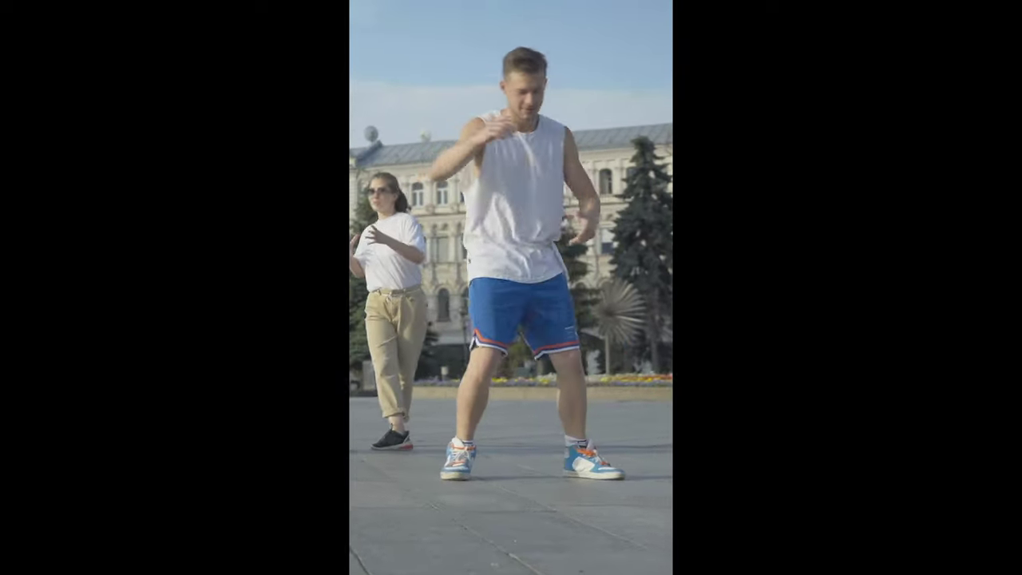
key(Escape)
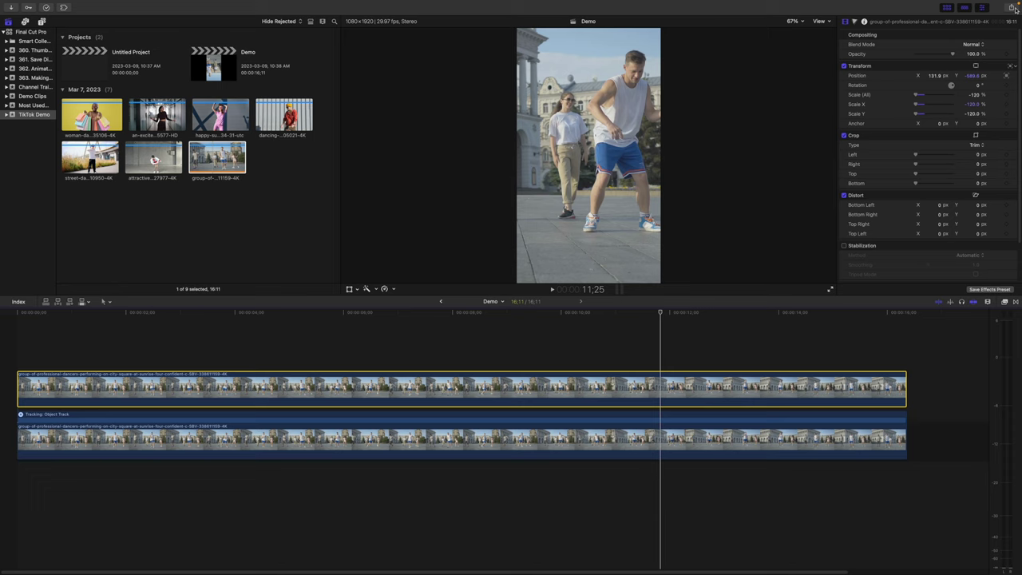
Step: Export the project as Demo using the Computer (MP4) format, then switch to TikTok in the browser
click(1012, 8)
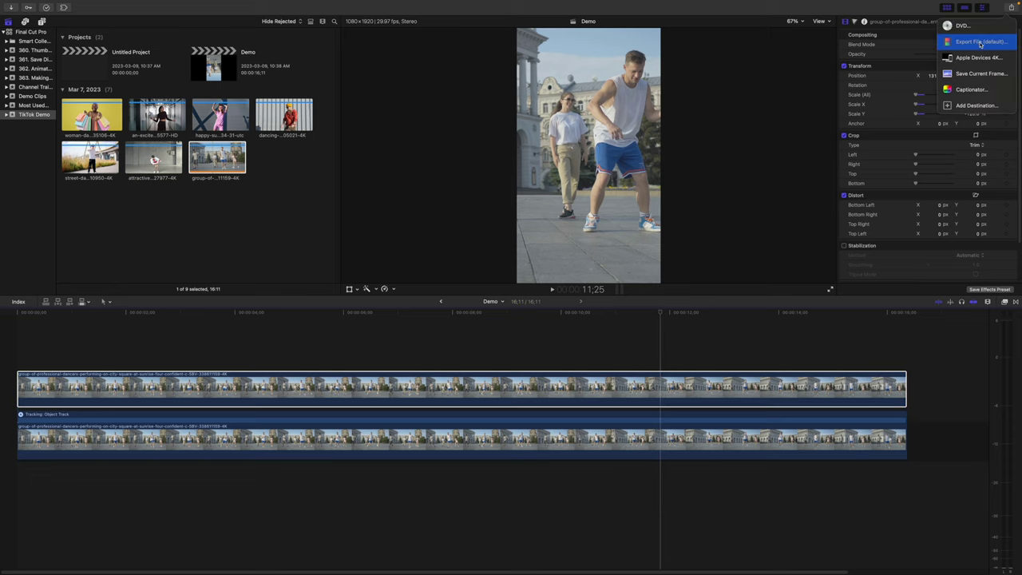
click(978, 43)
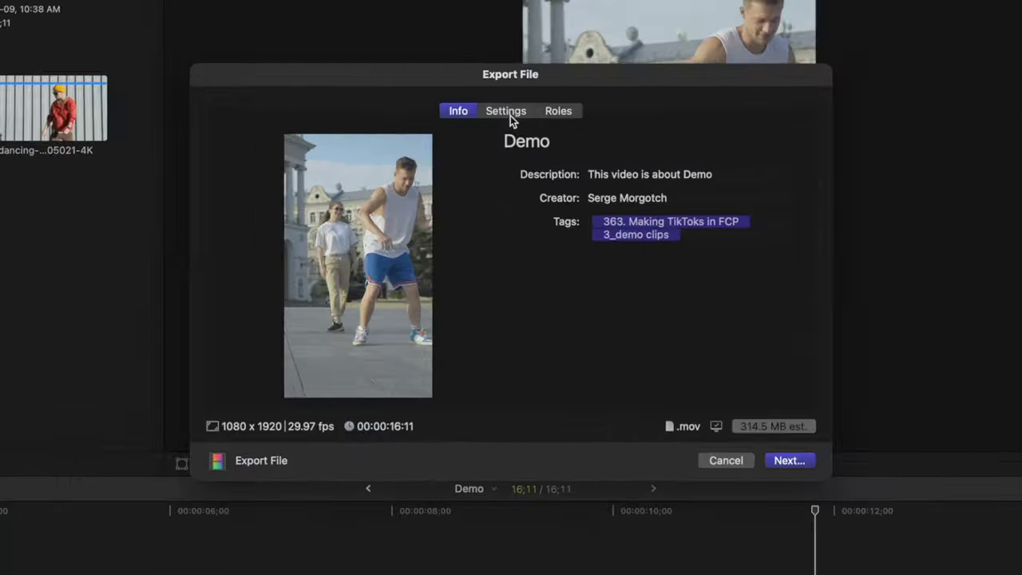
click(506, 114)
click(795, 180)
click(775, 283)
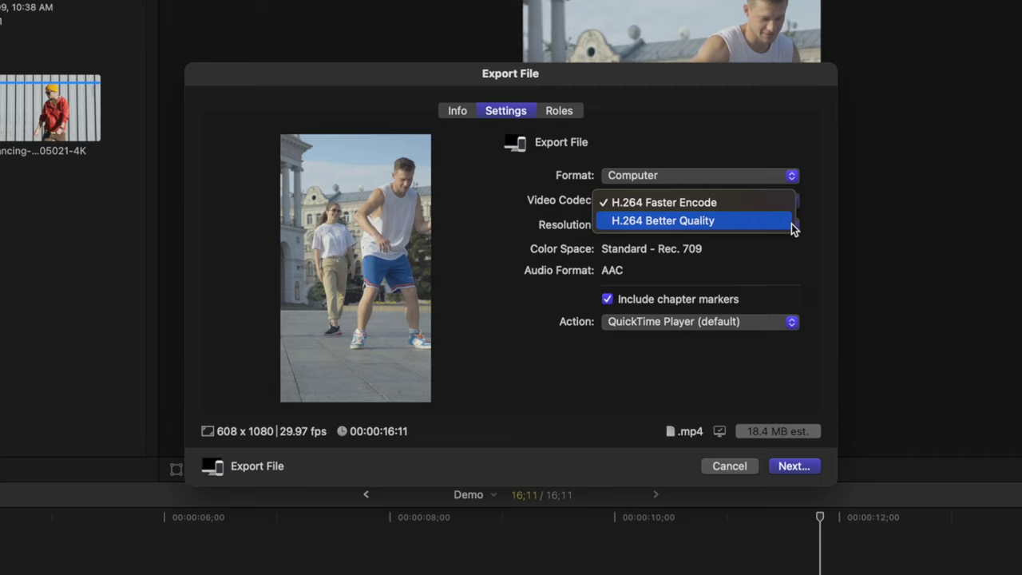
click(792, 465)
click(794, 440)
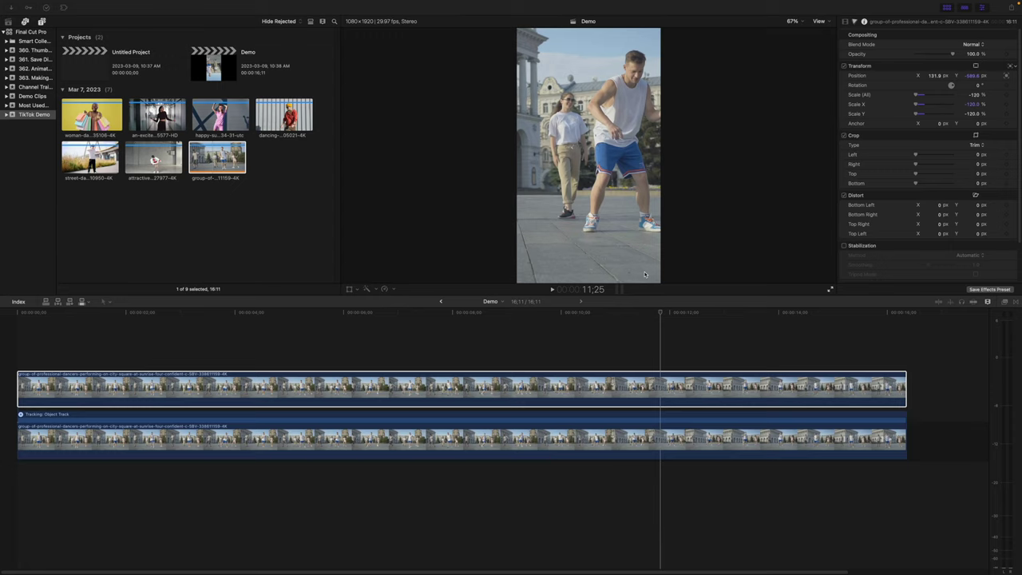
key(ctrl+Right)
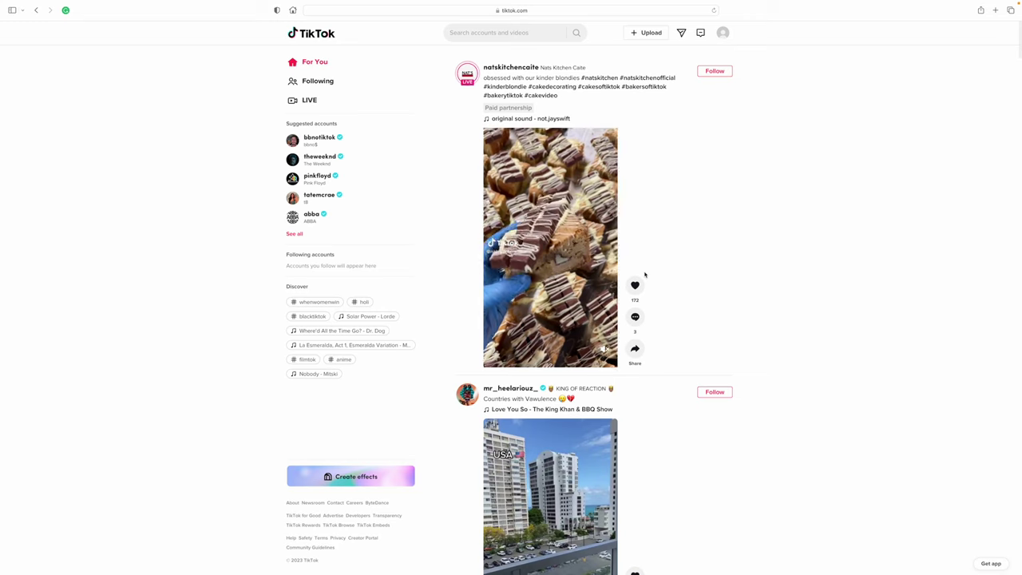
Step: Upload Demo.mp4 as a new TikTok video
click(647, 32)
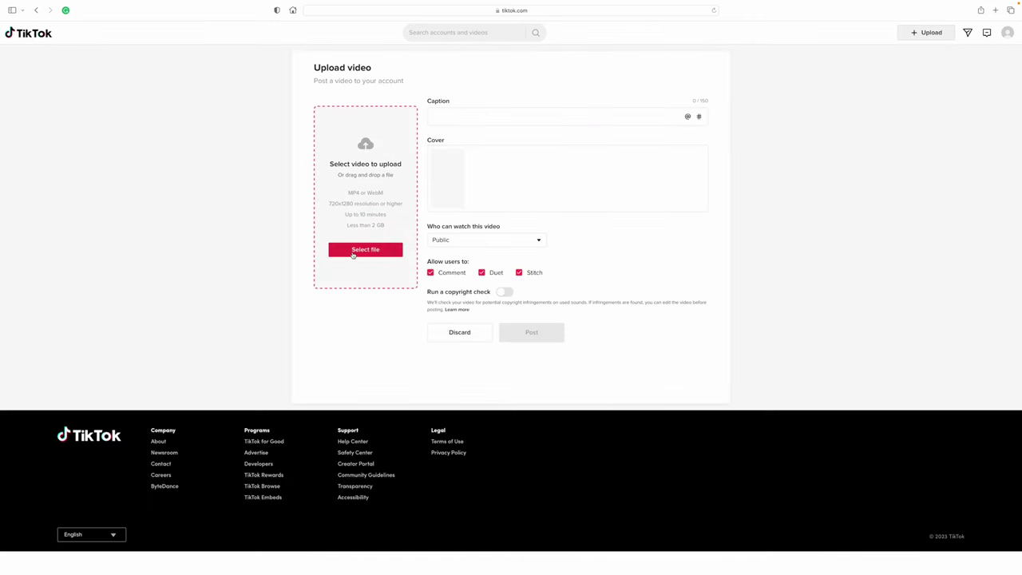
click(352, 253)
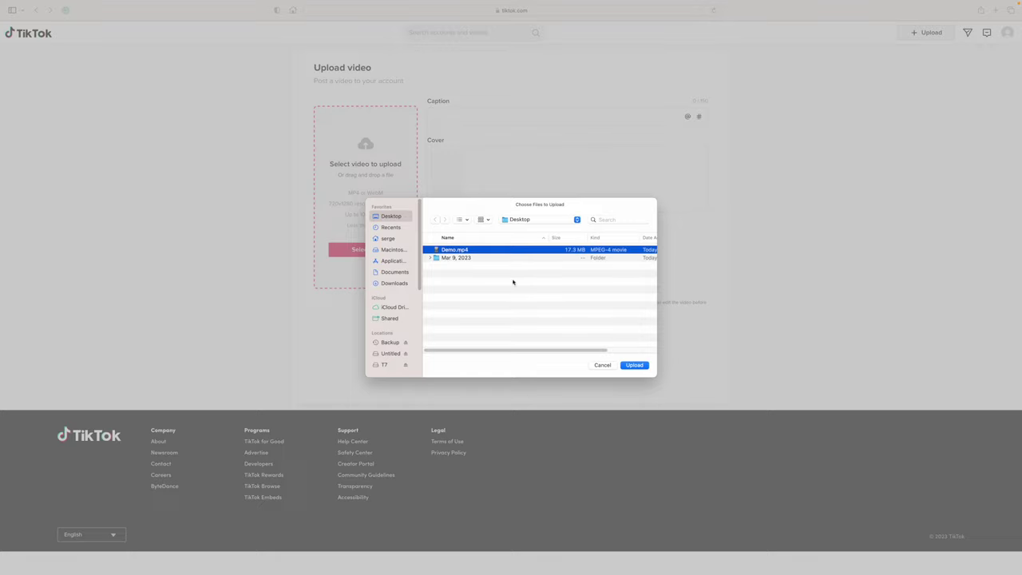
click(634, 365)
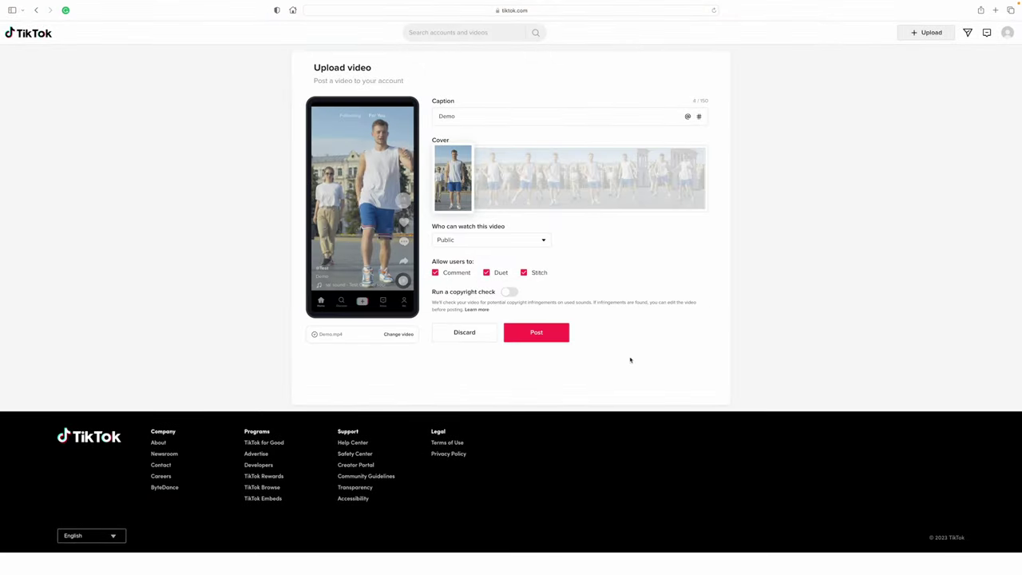
Step: Caption the video TikTokDemo, choose a later frame as cover, and post it
triple_click(484, 119)
text(TikTokDemo)
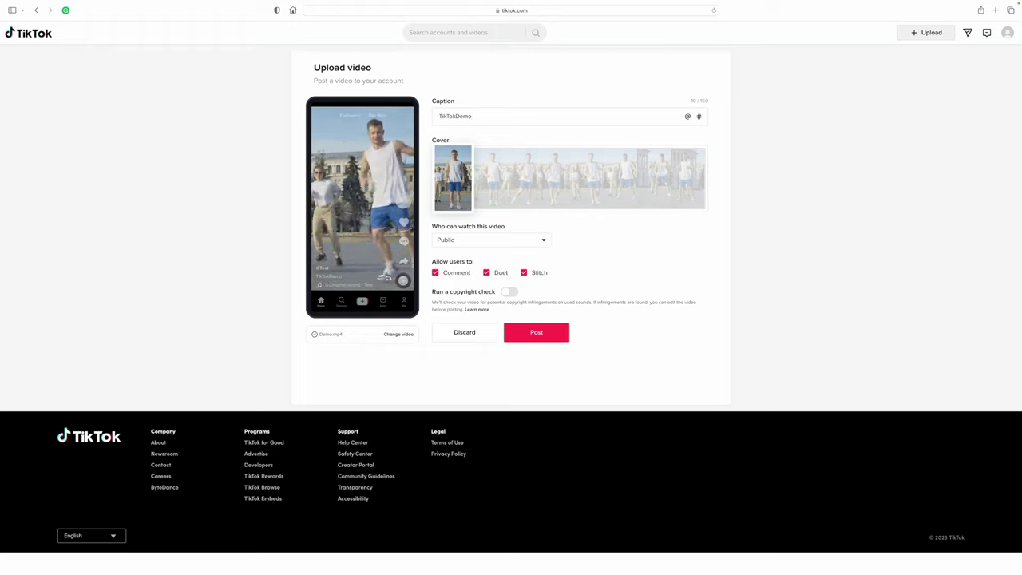
click(530, 175)
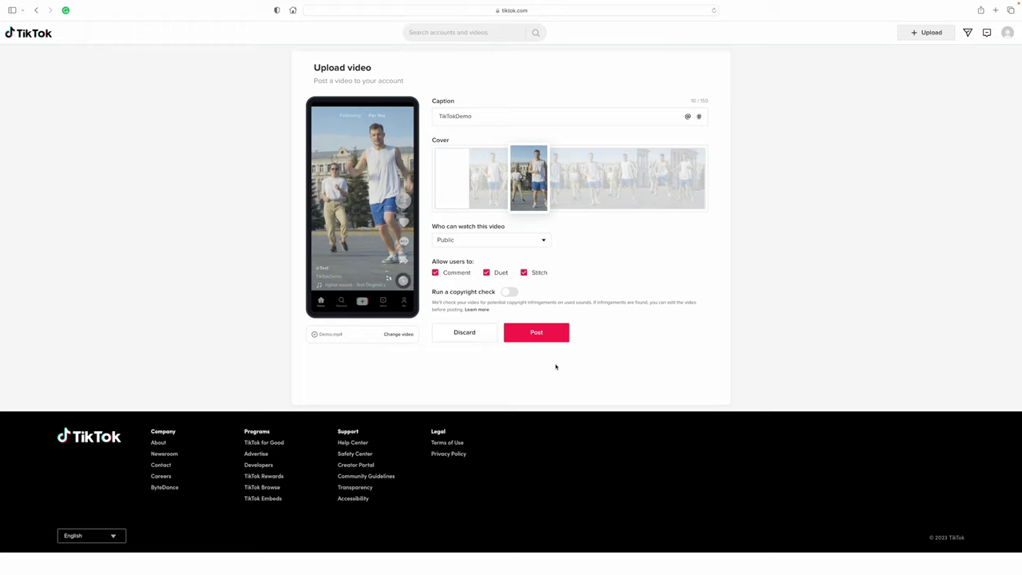
click(547, 336)
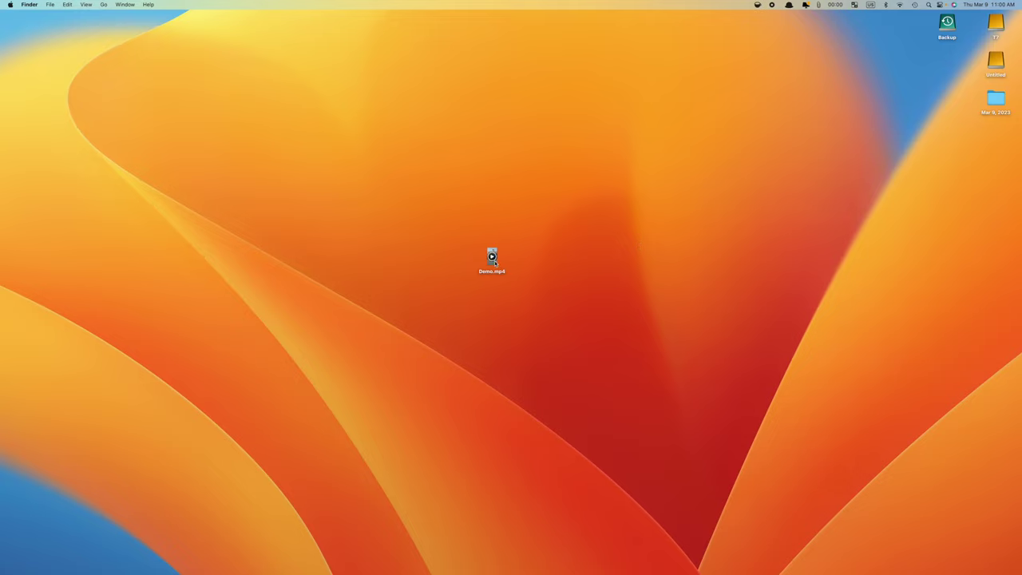
Step: AirDrop Demo.mp4 from the desktop to the iPhone
right_click(493, 261)
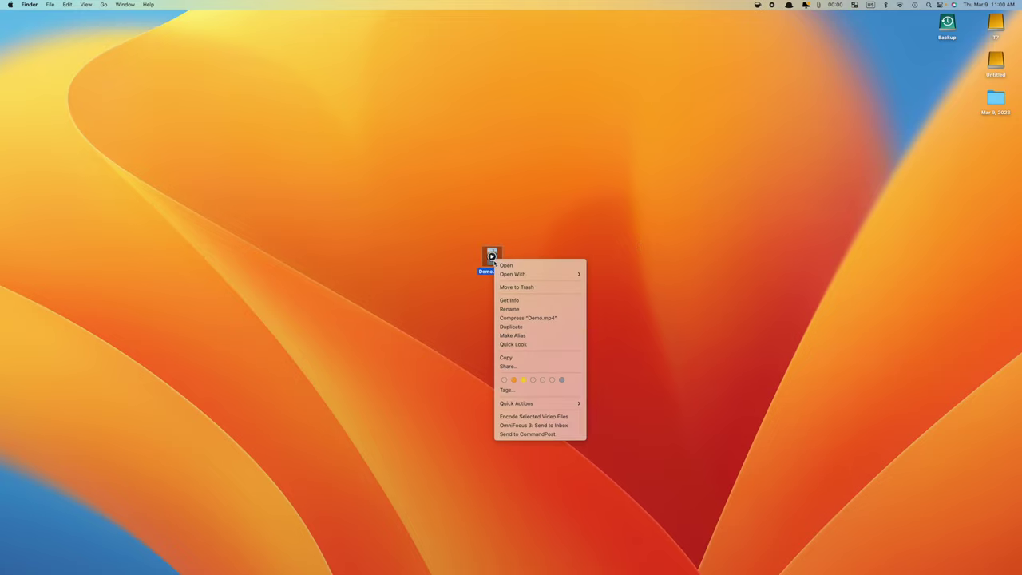
click(529, 365)
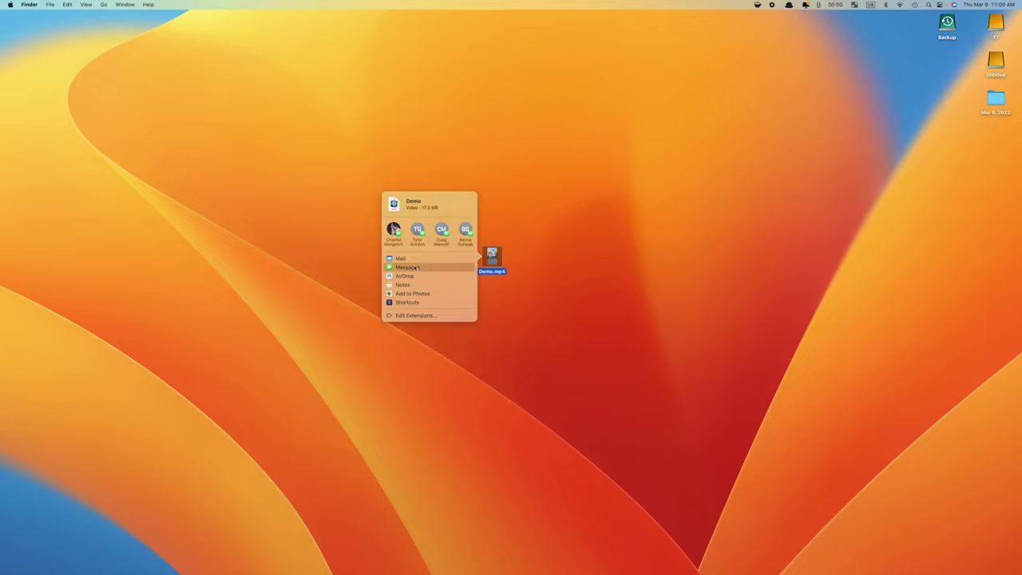
click(415, 277)
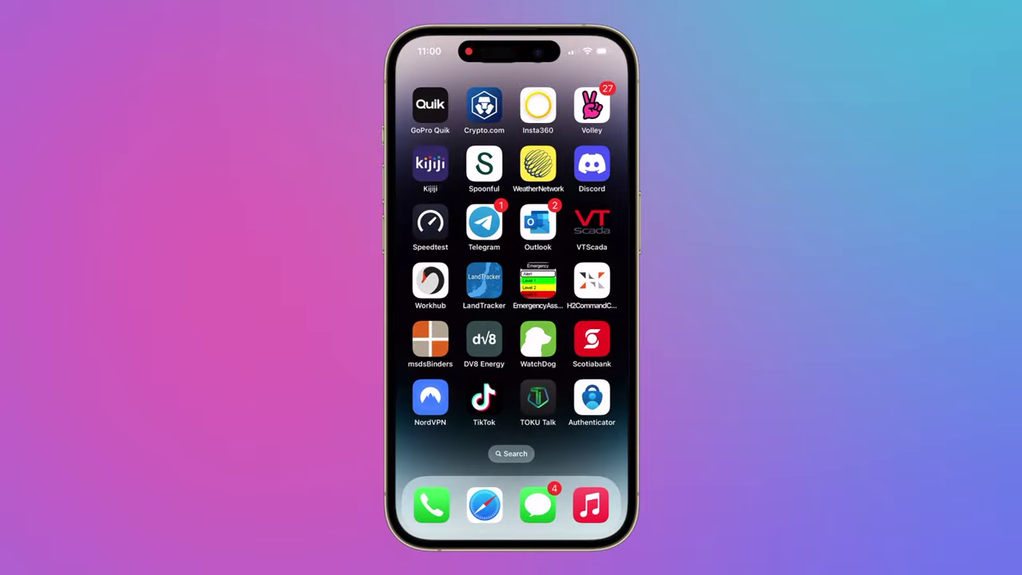
Step: In the TikTok app, start a new video with a feed video's original sound
click(483, 398)
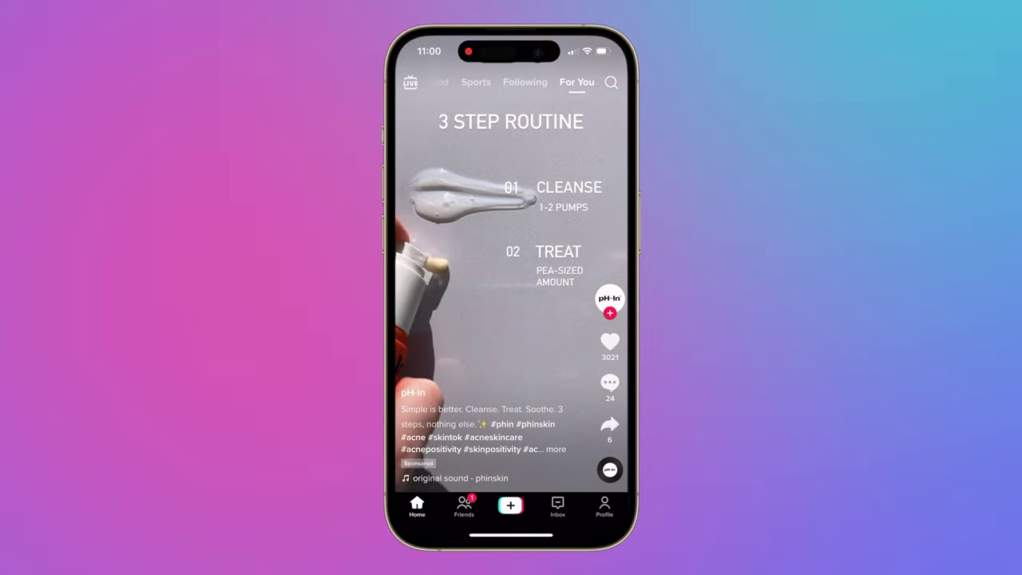
scroll(511, 264, down, 3)
scroll(511, 264, down, 3)
scroll(511, 263, down, 3)
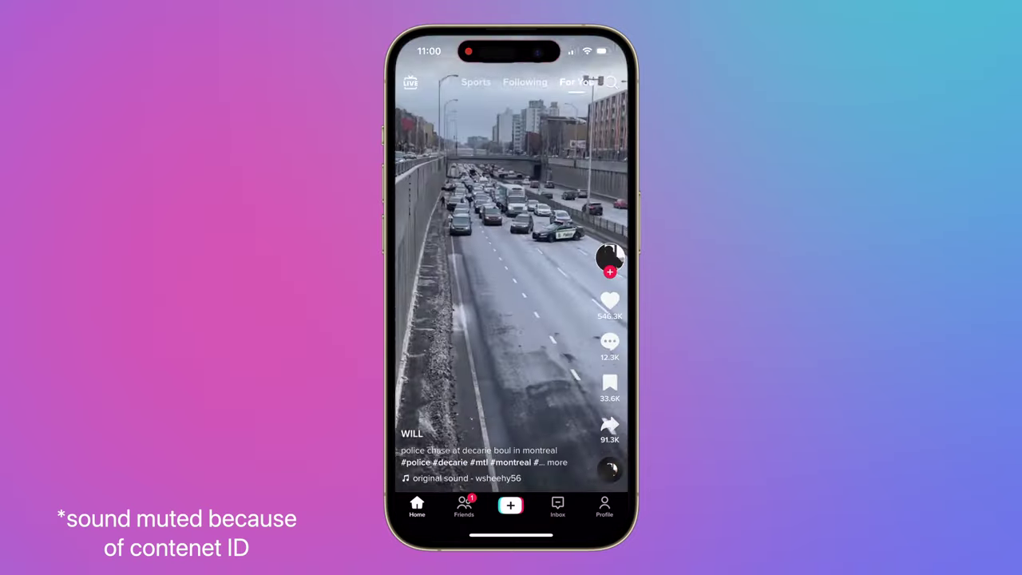
scroll(510, 263, down, 3)
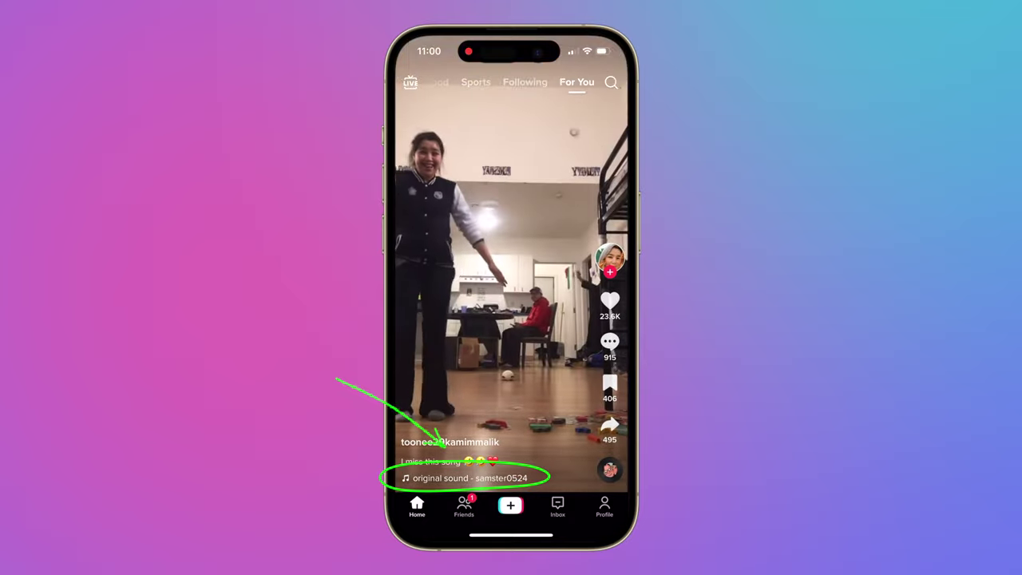
click(470, 477)
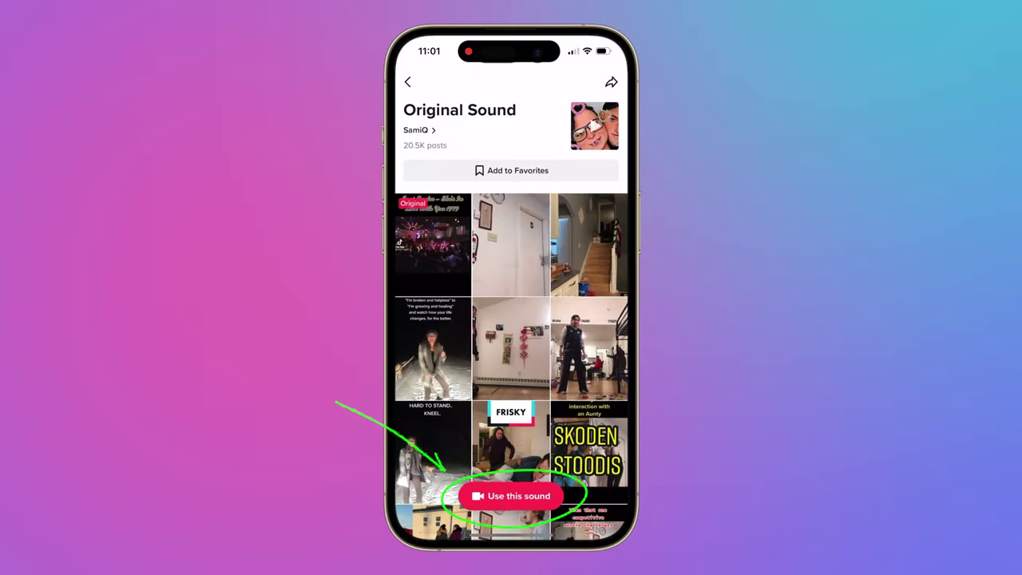
click(510, 496)
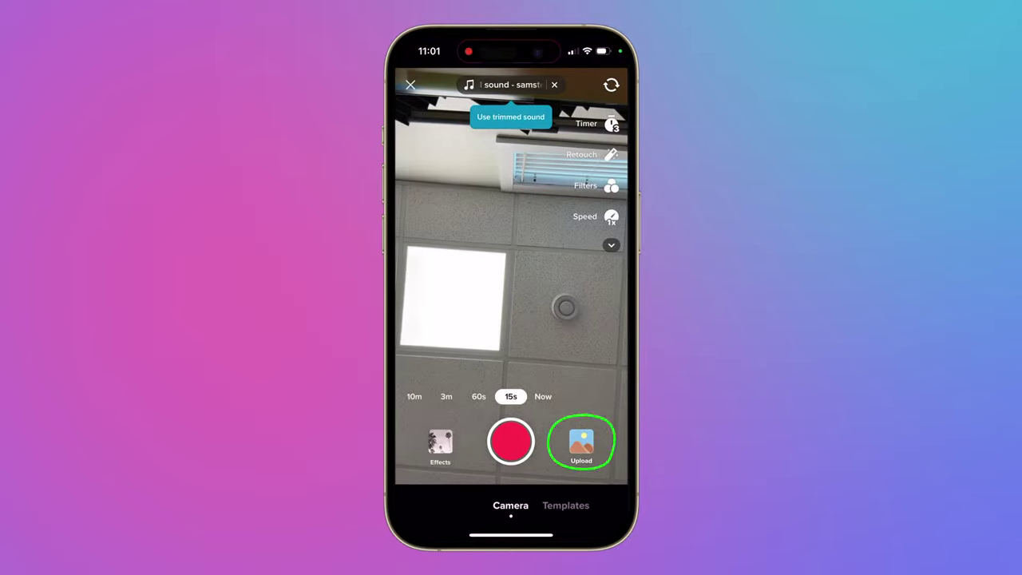
Step: Grant video access and choose the 16-second dancer video from the gallery
click(581, 443)
click(511, 321)
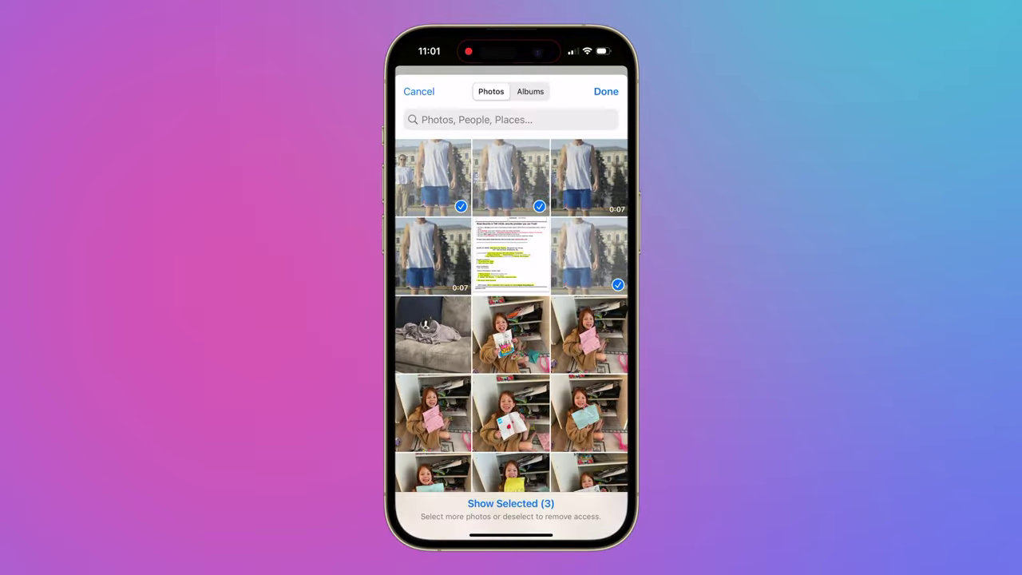
click(606, 91)
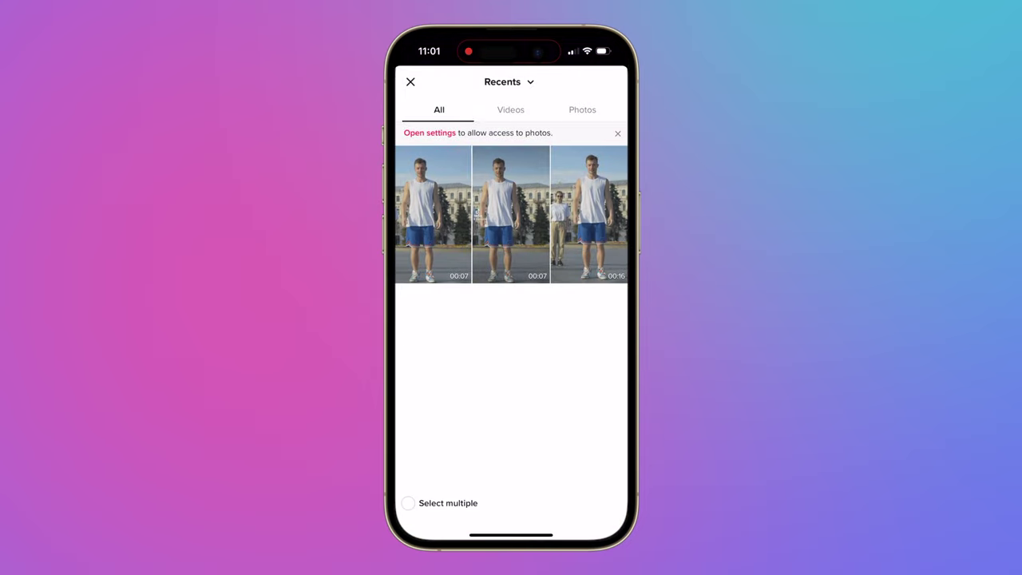
click(588, 214)
click(582, 506)
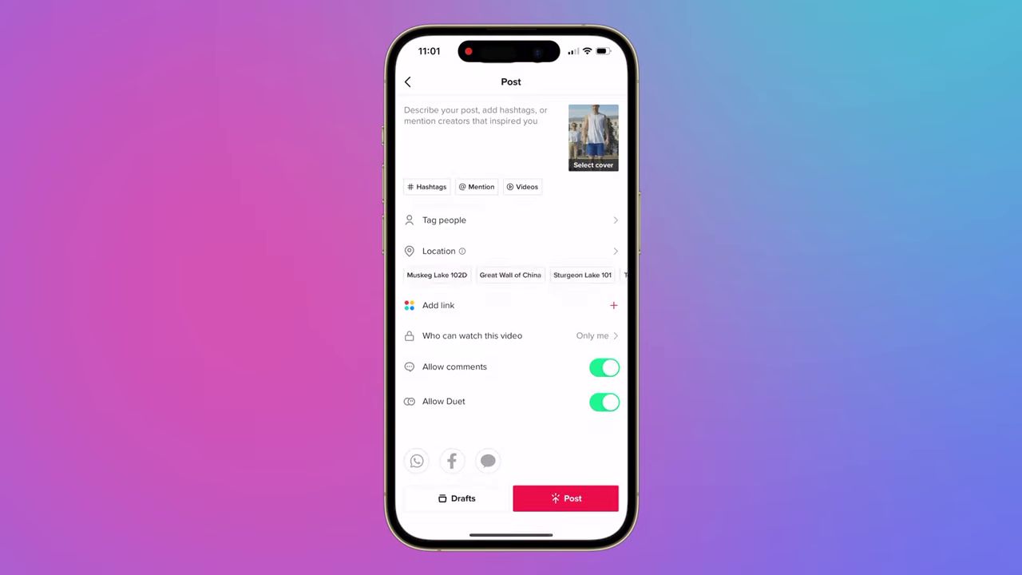
Step: Caption the post 'TikTok Demo', publish it, and view it on the profile
click(474, 115)
text(TikTok Demo)
click(511, 239)
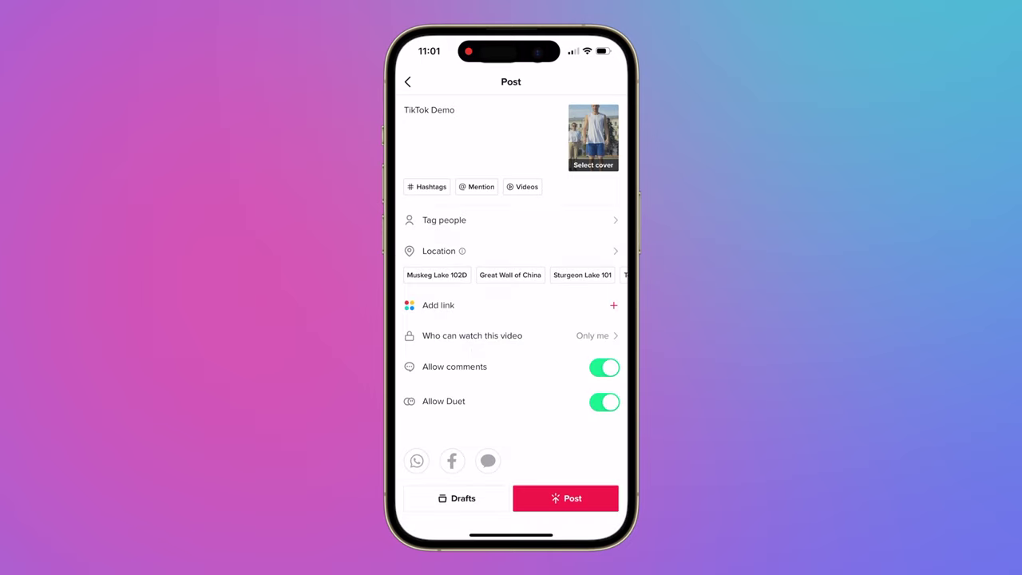
click(566, 498)
click(604, 507)
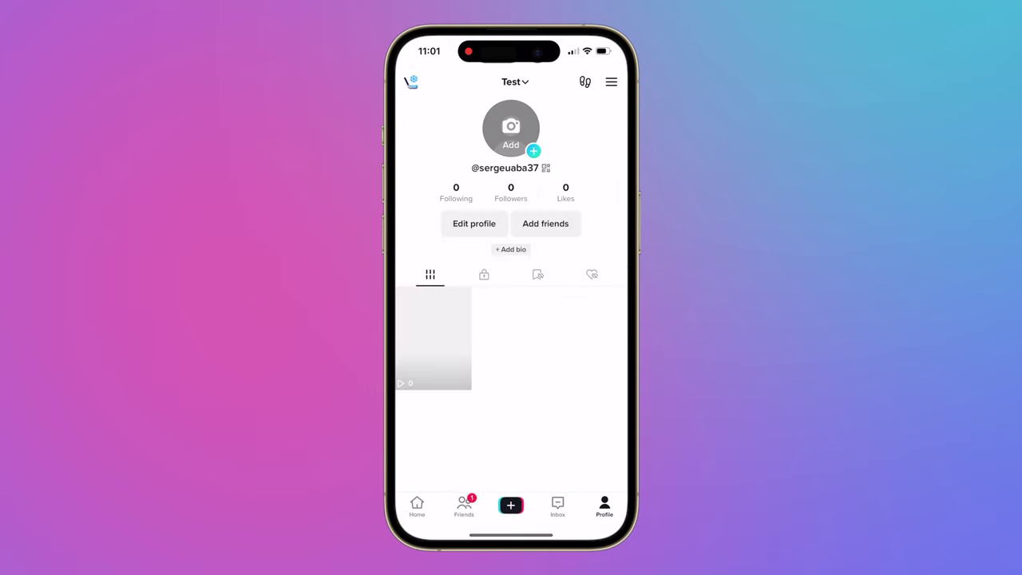